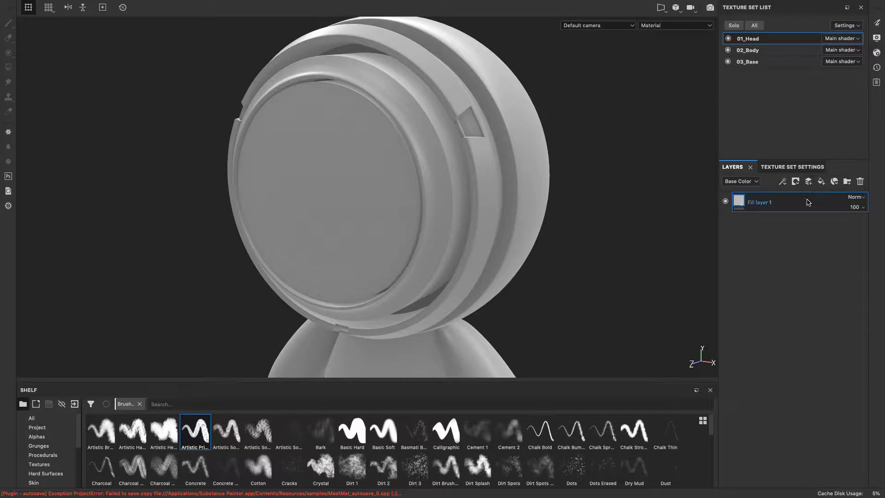
# Delete the existing fill layer of the 01_Head texture set and add a new fill layer in its place.
pyautogui.click(860, 181)
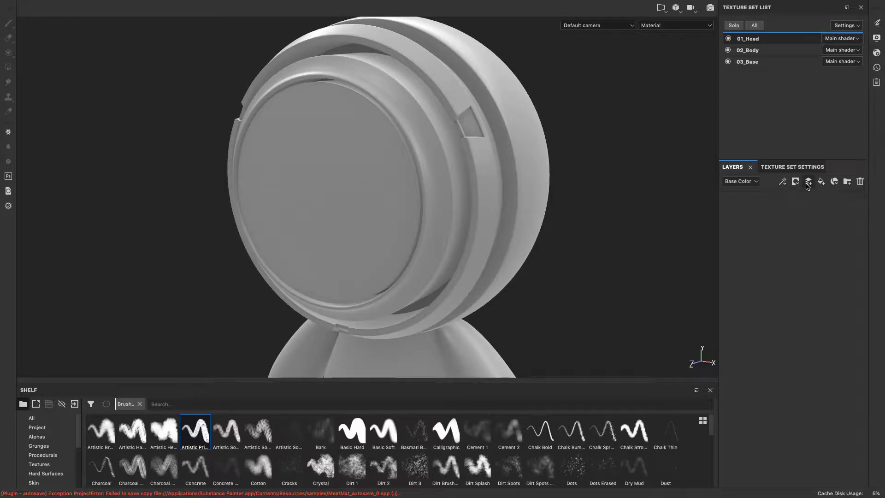
pyautogui.click(821, 182)
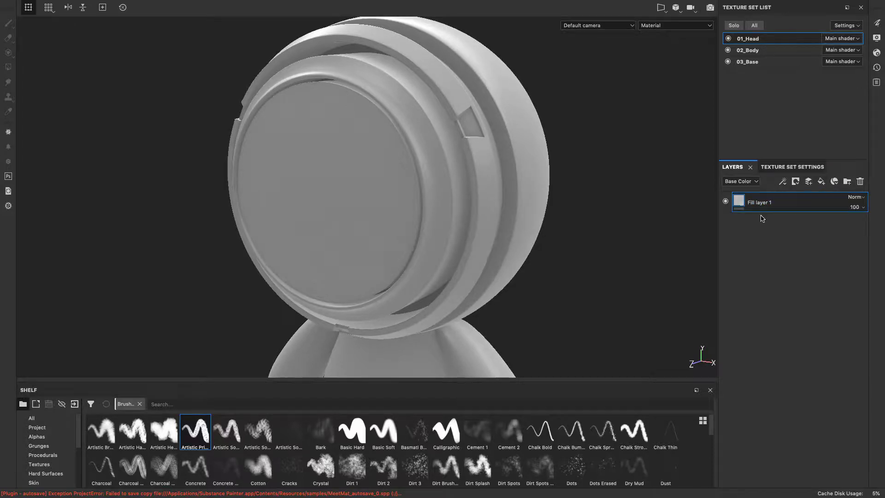
pyautogui.rightClick(741, 203)
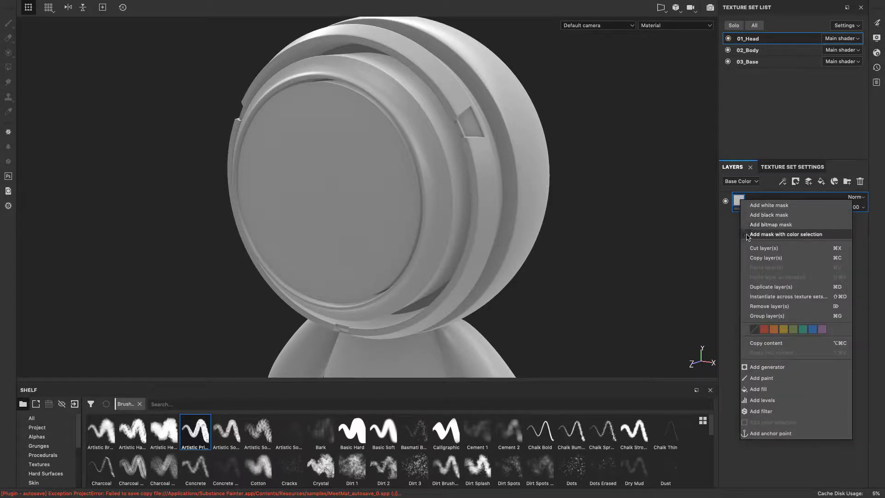
pyautogui.click(739, 222)
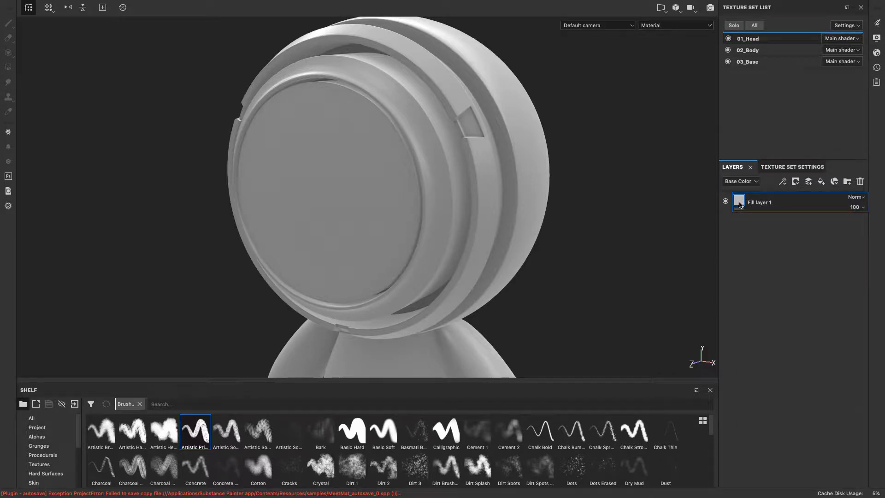
# Reset the interface layout and detach the fill properties so they float over the 3D view.
pyautogui.moveTo(197, 2)
pyautogui.click(168, 5)
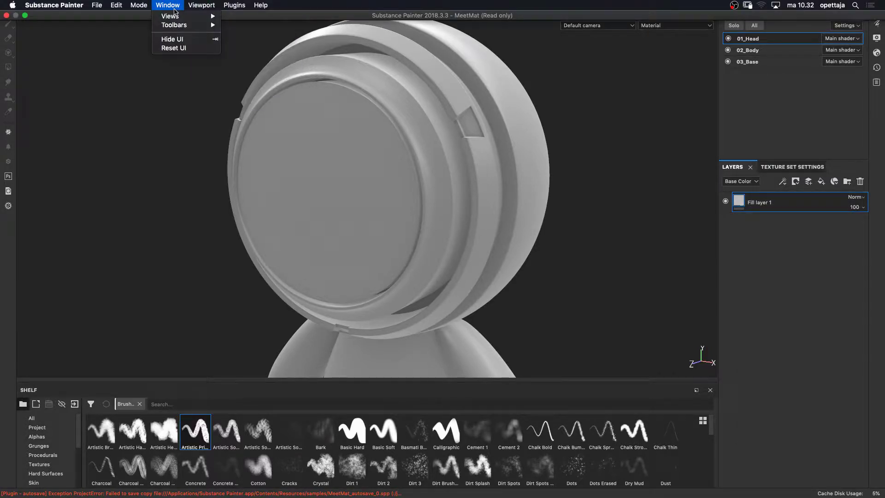
pyautogui.click(173, 48)
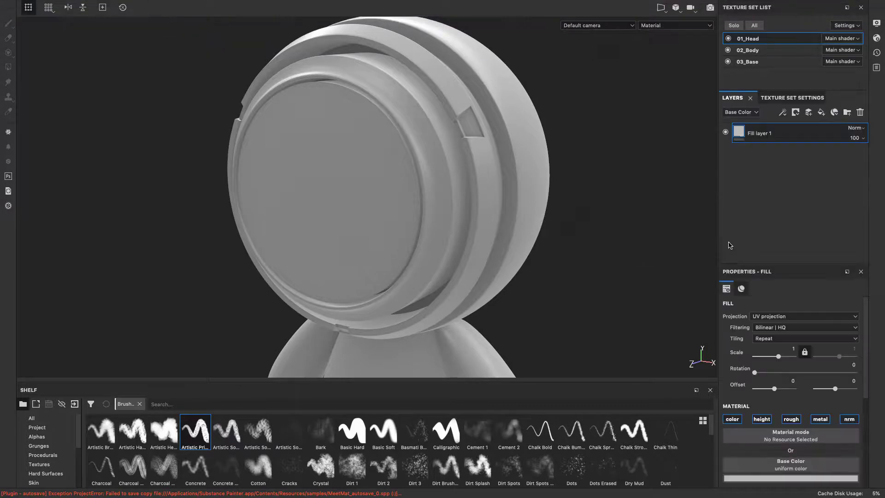
pyautogui.moveTo(775, 276); pyautogui.dragTo(609, 52)
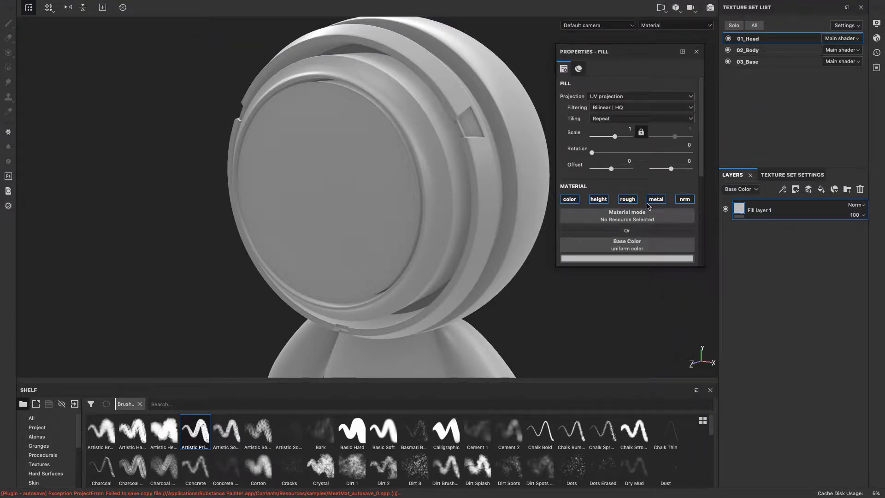
# Set the fill layer's base color to a saturated blue (R 0.062, G 0.002, B 1.000).
pyautogui.scroll(-3, 650, 210)
pyautogui.click(633, 204)
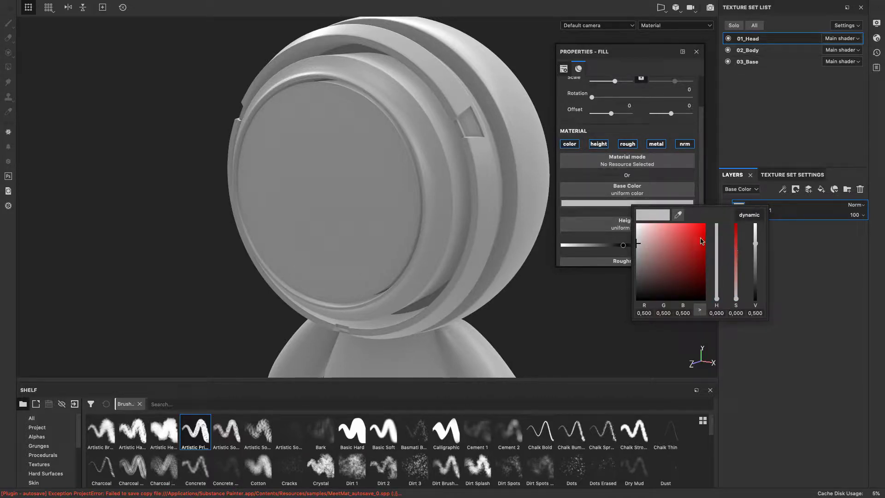
pyautogui.moveTo(701, 241); pyautogui.dragTo(704, 224)
pyautogui.moveTo(717, 298); pyautogui.dragTo(717, 248)
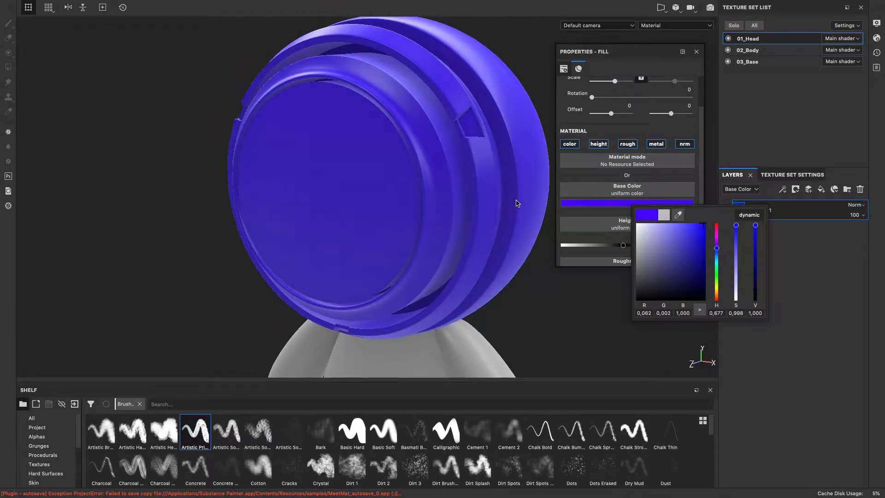
pyautogui.click(705, 161)
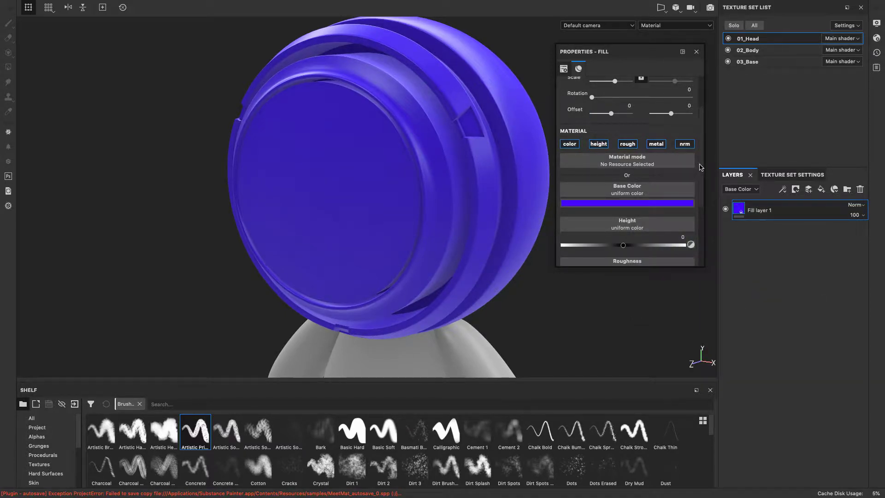
# Set the blue fill layer's metallic value to 1.
pyautogui.moveTo(701, 169); pyautogui.dragTo(712, 227)
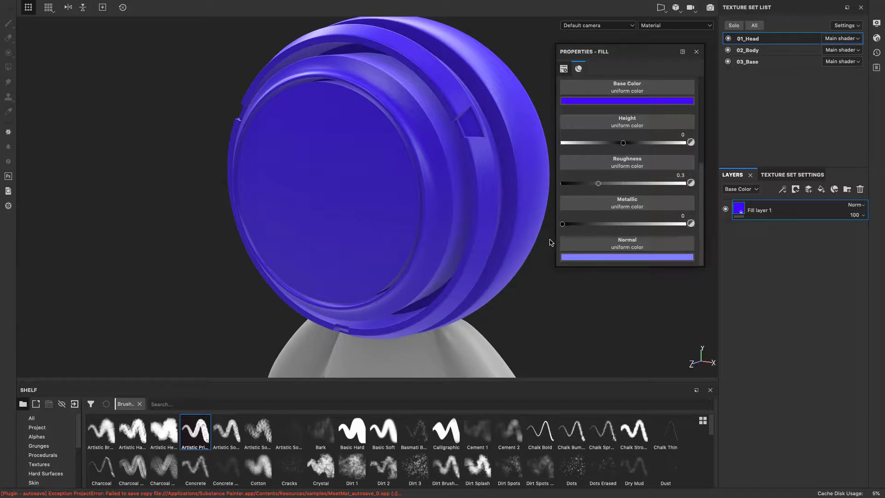
pyautogui.moveTo(562, 225); pyautogui.dragTo(688, 226)
pyautogui.moveTo(684, 224)
pyautogui.mouseDown()
pyautogui.moveTo(616, 224)
pyautogui.moveTo(701, 226)
pyautogui.mouseUp()
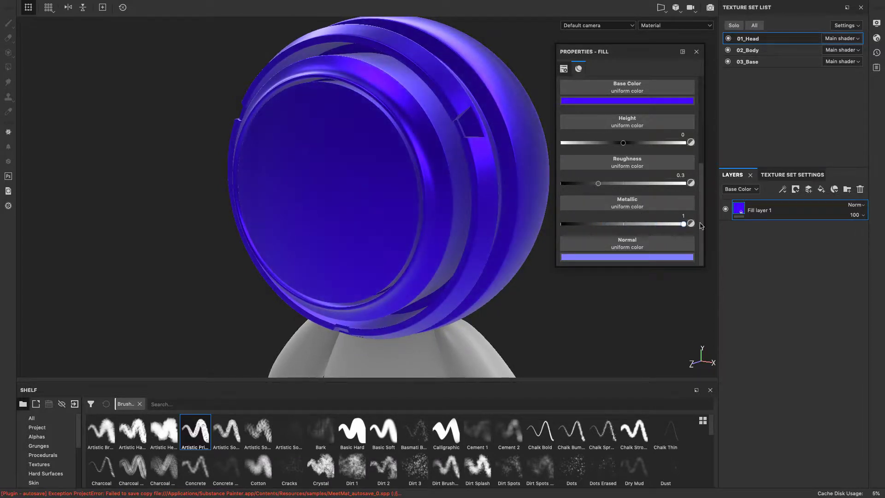
# Lower the blue fill layer's roughness to about 0.2 while checking the reflections on the head.
pyautogui.scroll(2, 222, 191)
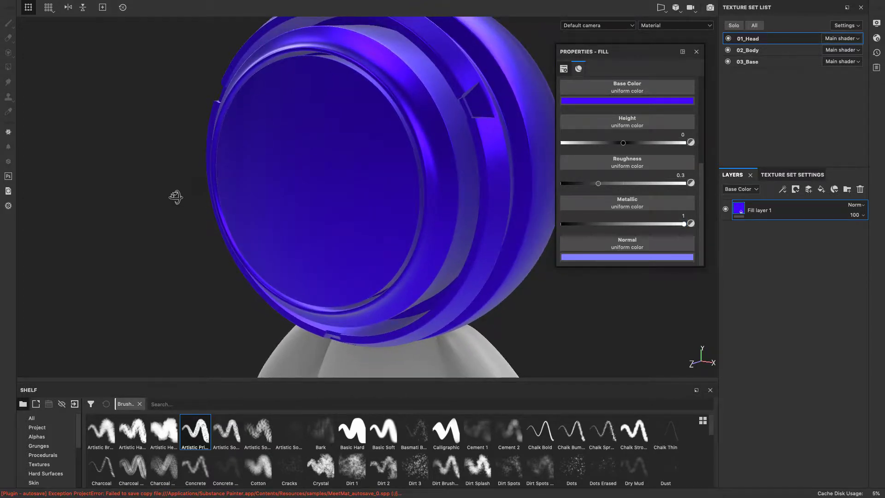
pyautogui.keyDown('alt'); pyautogui.moveTo(176, 197); pyautogui.dragTo(209, 134); pyautogui.keyUp('alt')
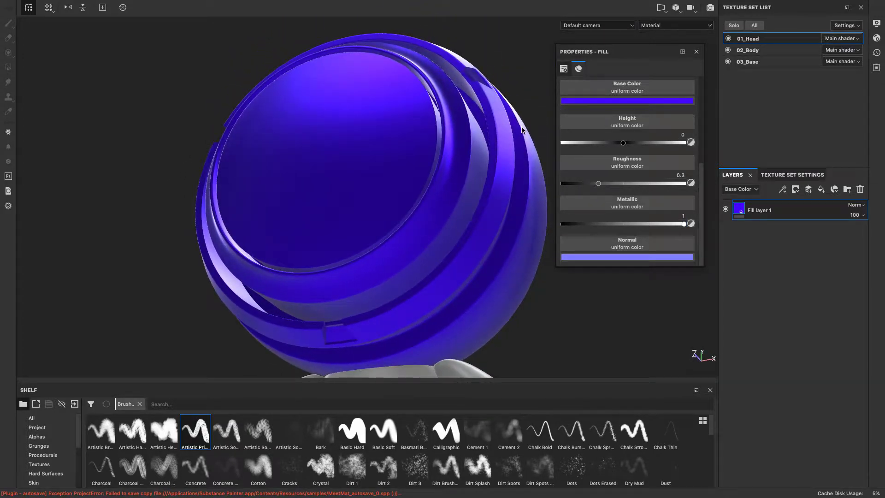
pyautogui.moveTo(607, 187); pyautogui.dragTo(588, 188)
pyautogui.keyDown('alt'); pyautogui.moveTo(103, 152); pyautogui.dragTo(64, 168); pyautogui.keyUp('alt')
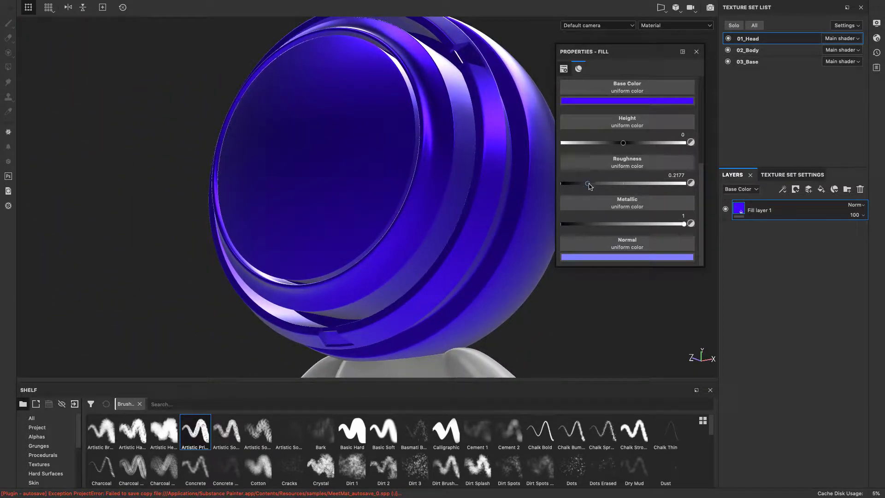
pyautogui.moveTo(588, 184); pyautogui.dragTo(586, 187)
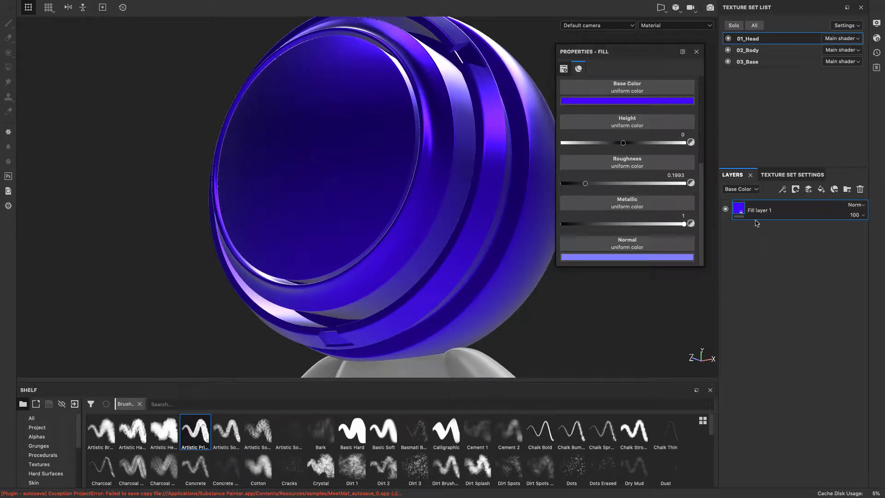
# Add a second fill layer above the blue one and assign the Grunge Dirt Muddy texture as its base color.
pyautogui.click(822, 189)
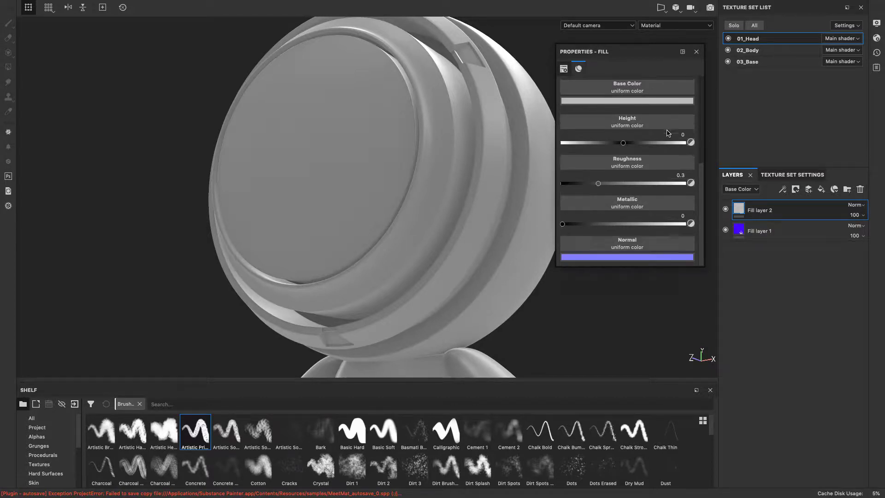
pyautogui.scroll(2, 667, 133)
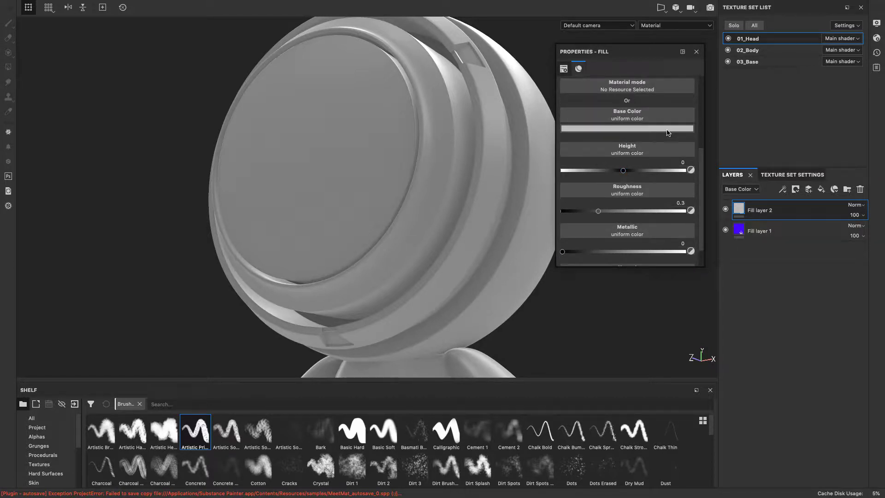
pyautogui.click(644, 119)
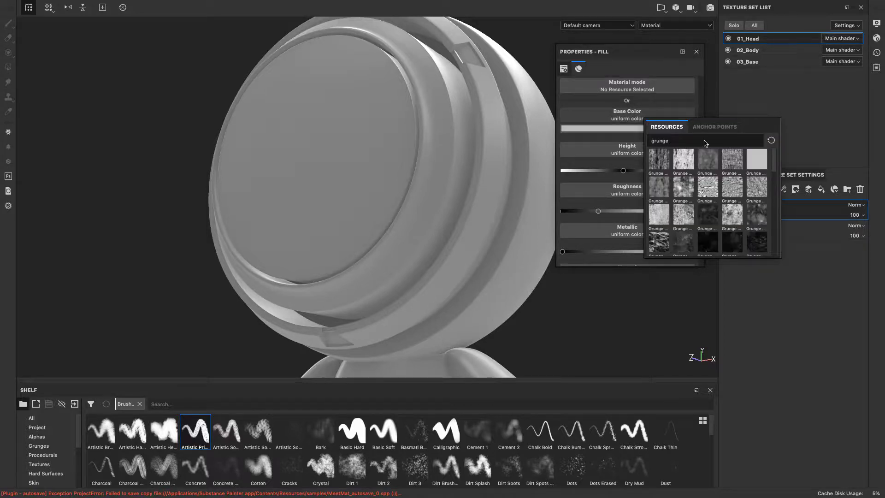
pyautogui.click(715, 216)
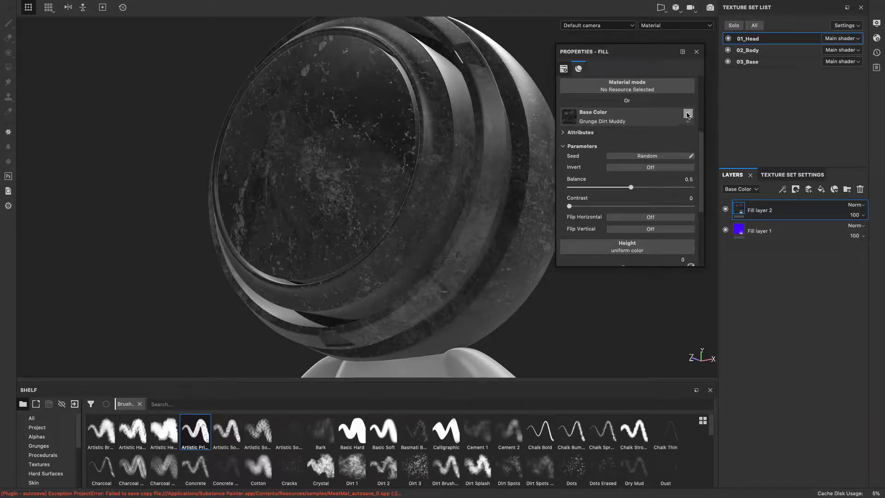
# Raise the grunge fill layer's roughness to about 0.74.
pyautogui.scroll(-3, 690, 120)
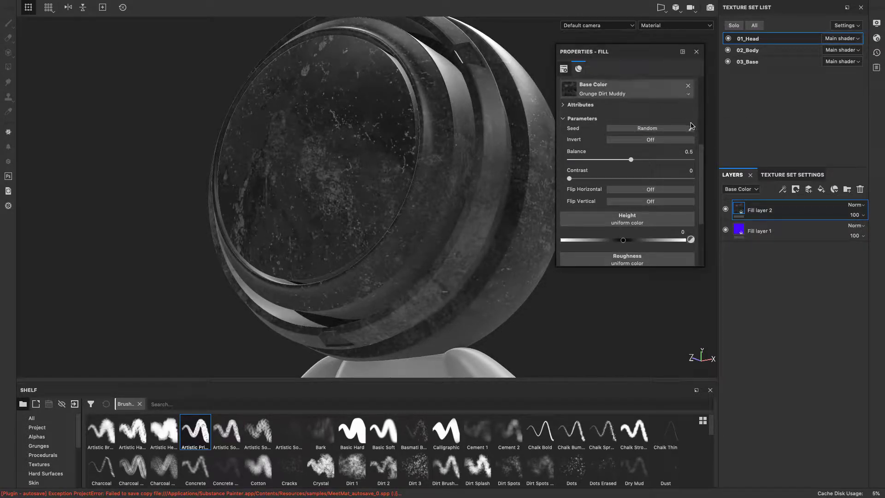
pyautogui.scroll(-2, 691, 124)
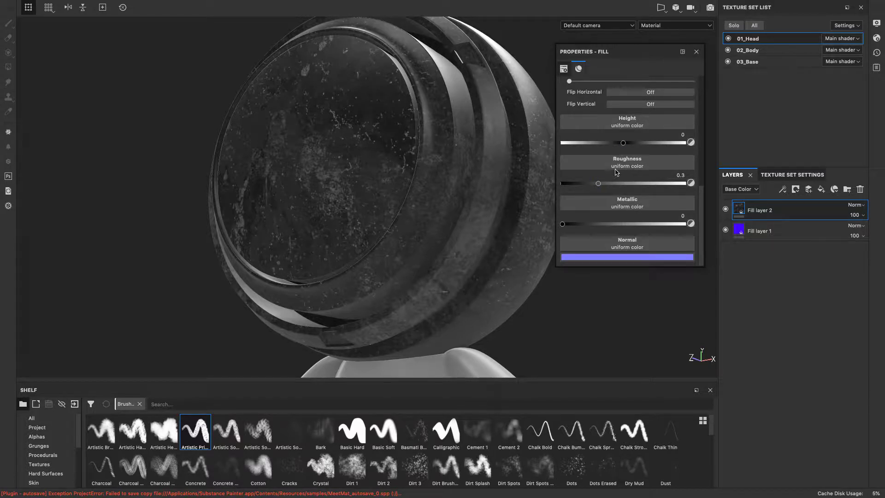
pyautogui.moveTo(602, 187); pyautogui.dragTo(655, 185)
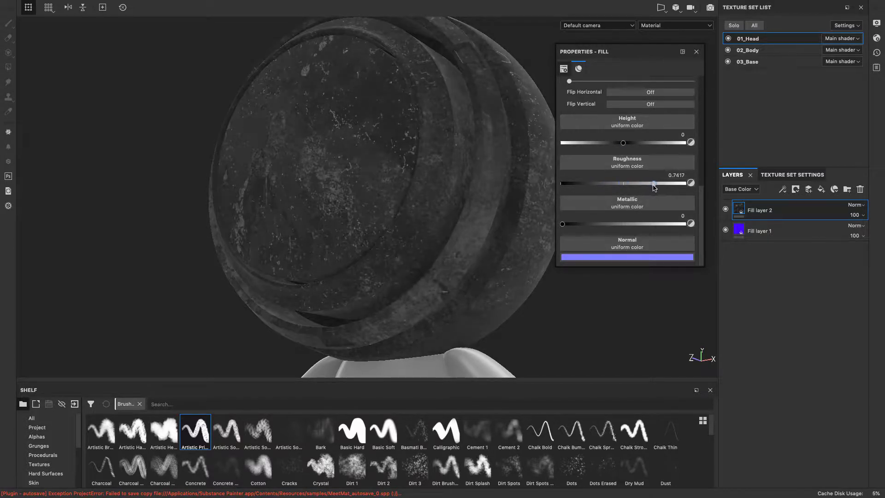
# Disable the color channel of Fill layer 2 so the blue layer underneath supplies the color.
pyautogui.scroll(4, 674, 165)
pyautogui.scroll(3, 675, 166)
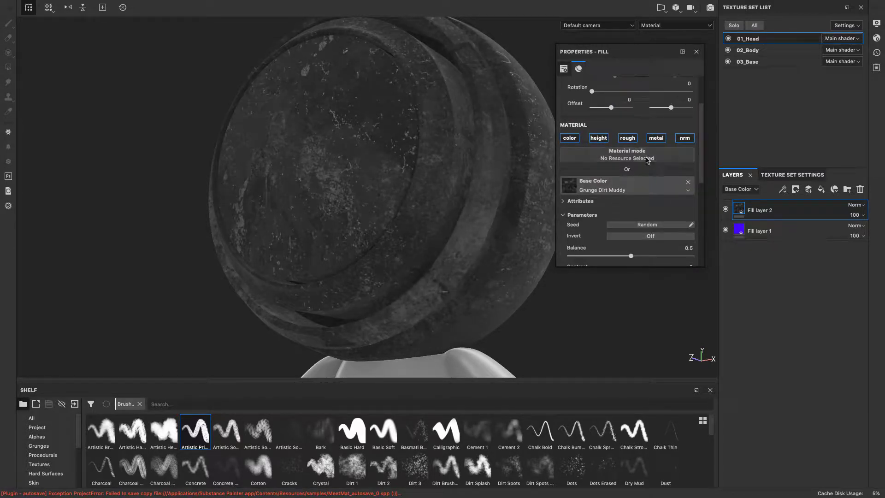
pyautogui.click(570, 137)
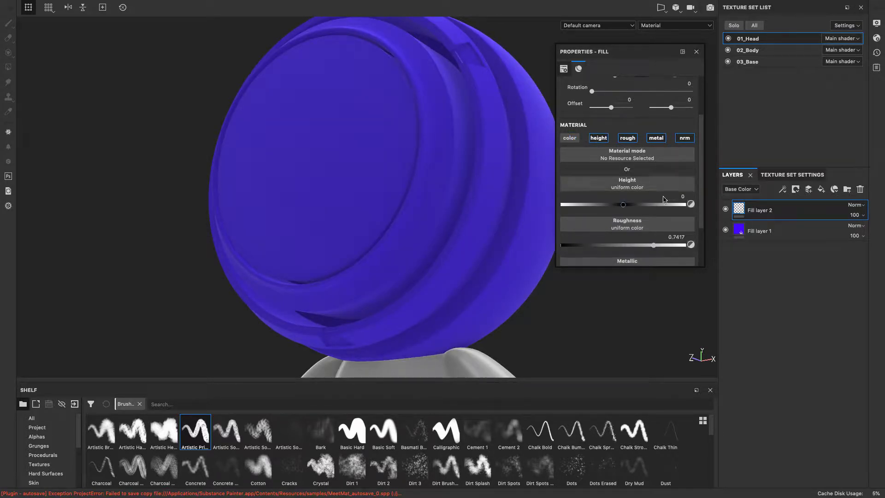
# Lower the roughness of Fill layer 2 to about 0.18 while checking the head's shine.
pyautogui.scroll(-2, 673, 193)
pyautogui.scroll(4, 669, 184)
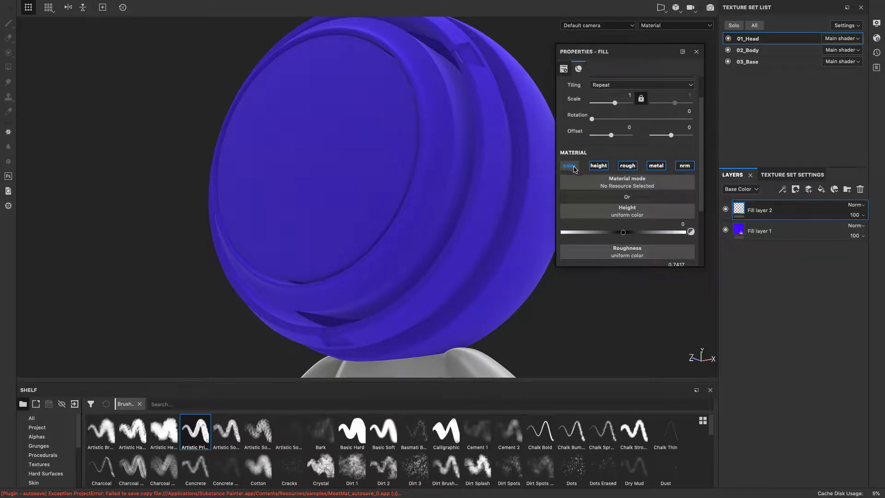
pyautogui.scroll(1, 620, 168)
pyautogui.scroll(-3, 619, 171)
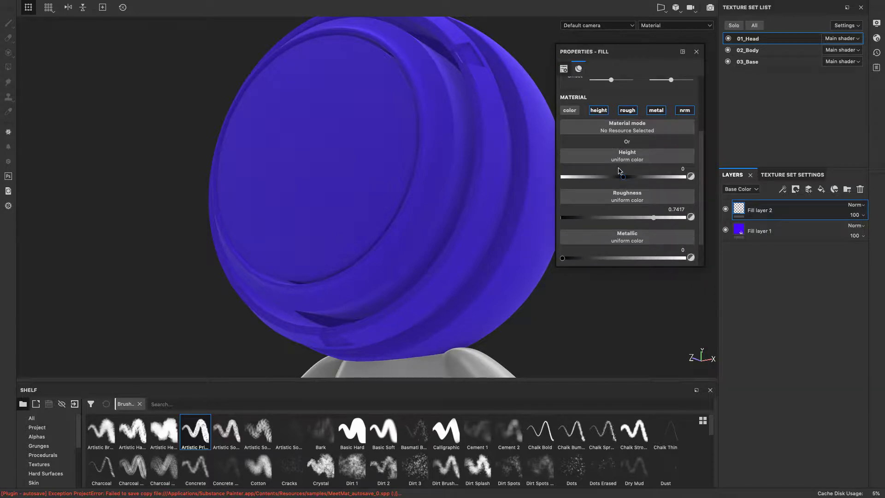
pyautogui.scroll(-2, 620, 171)
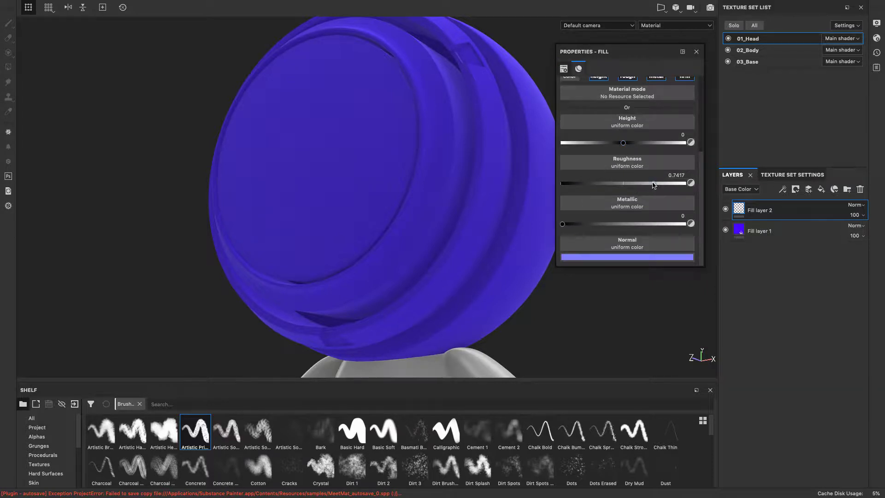
pyautogui.moveTo(656, 185); pyautogui.dragTo(591, 188)
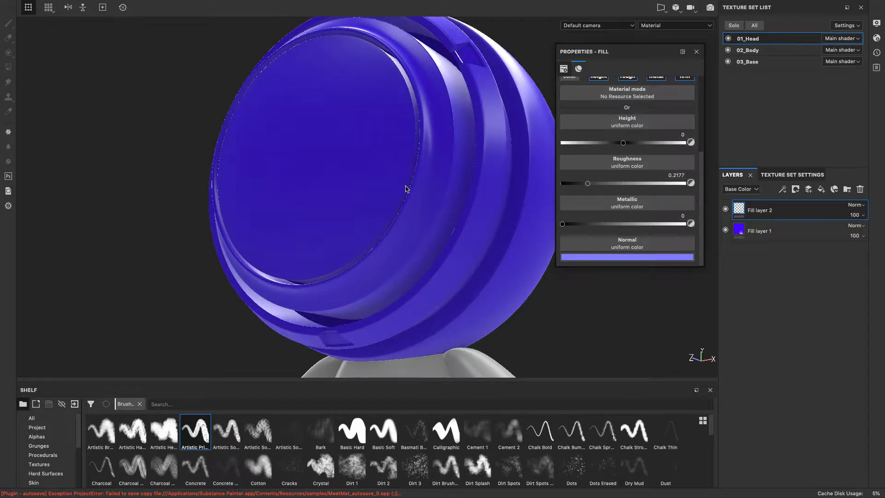
pyautogui.keyDown('alt'); pyautogui.moveTo(175, 198); pyautogui.dragTo(175, 222); pyautogui.keyUp('alt')
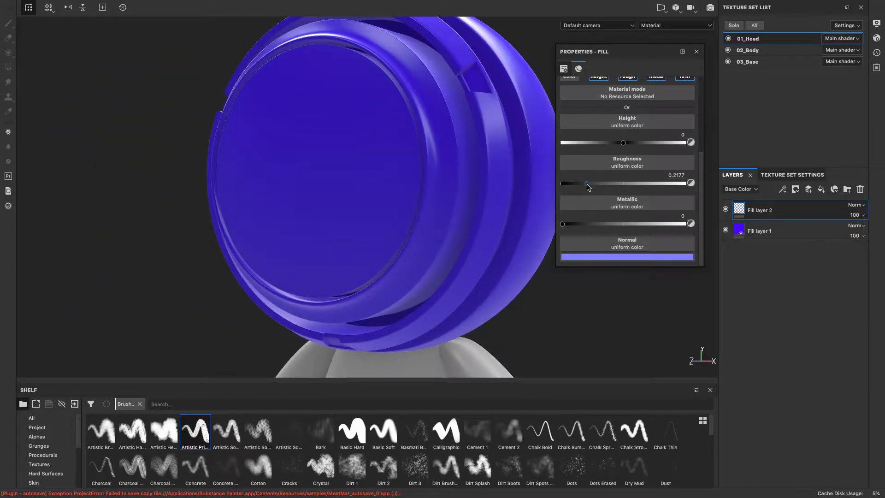
pyautogui.moveTo(589, 187); pyautogui.dragTo(584, 186)
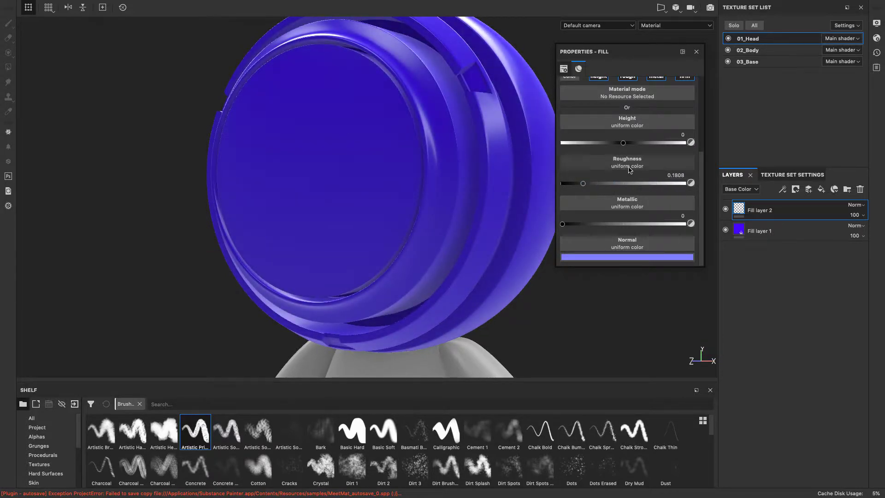
# Assign the Grunge Brushed texture to the roughness channel of Fill layer 2 and look through its parameters.
pyautogui.click(629, 164)
pyautogui.click(644, 210)
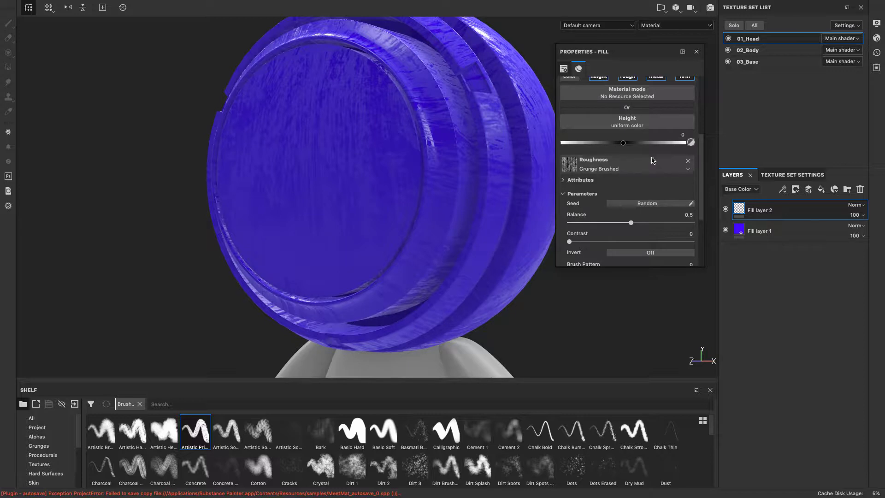
pyautogui.scroll(-4, 654, 163)
pyautogui.scroll(-1, 654, 163)
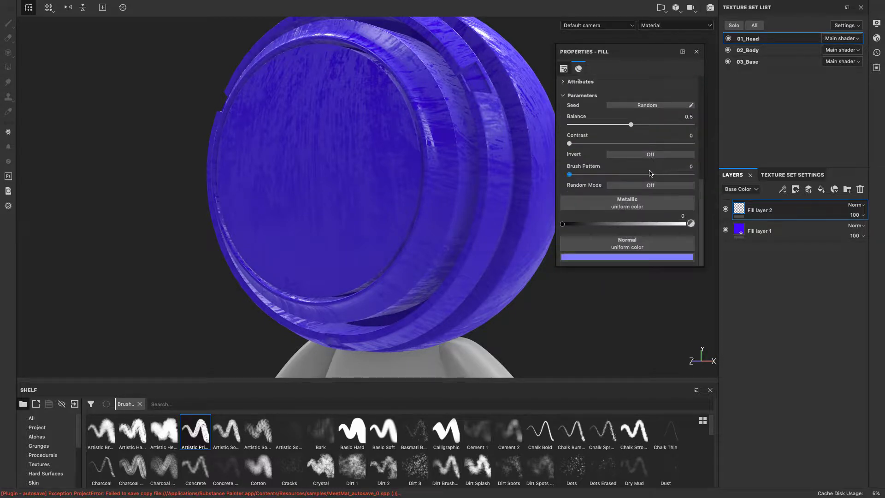
pyautogui.scroll(7, 651, 173)
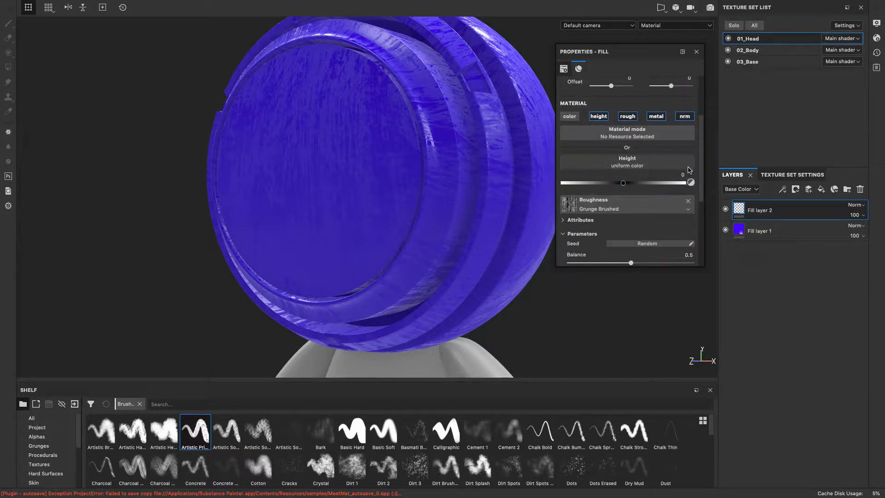
pyautogui.scroll(1, 704, 145)
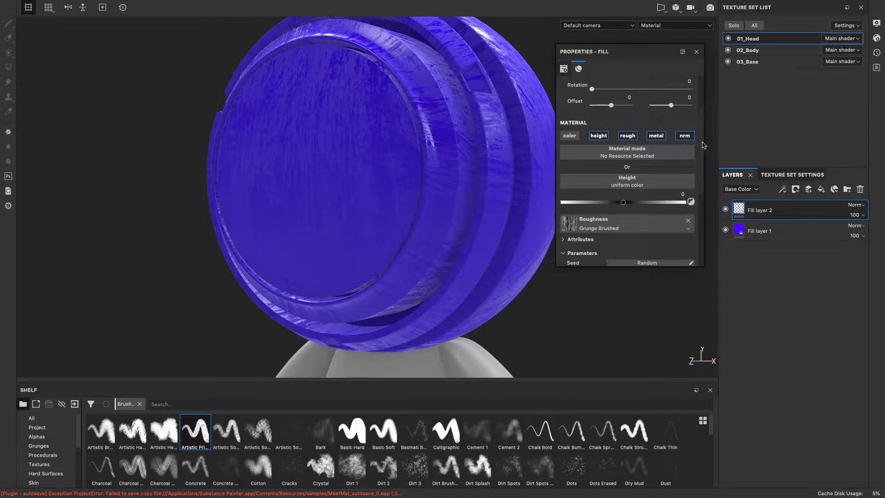
# Lower the balance of the Grunge Brushed roughness texture on Fill layer 2 to 0.38.
pyautogui.scroll(-8, 699, 175)
pyautogui.keyDown('alt'); pyautogui.moveTo(537, 340); pyautogui.dragTo(544, 272); pyautogui.keyUp('alt')
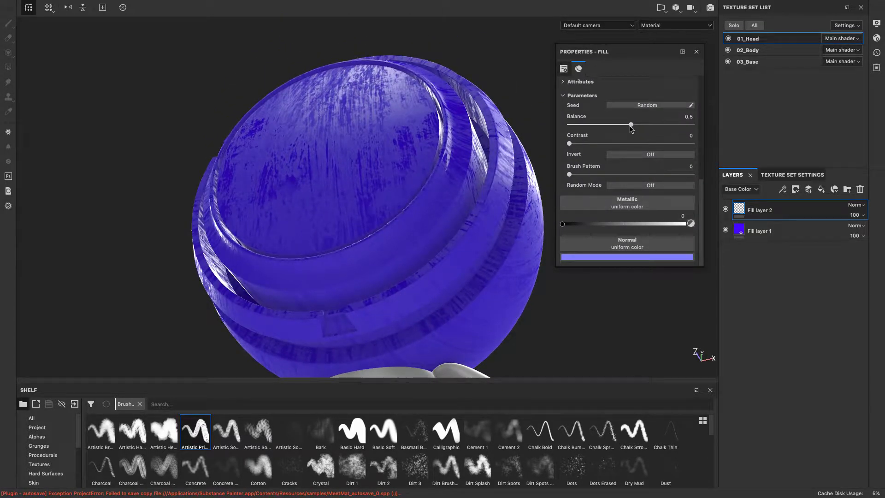
pyautogui.moveTo(631, 128)
pyautogui.mouseDown()
pyautogui.moveTo(620, 129)
pyautogui.moveTo(640, 129)
pyautogui.moveTo(616, 129)
pyautogui.mouseUp()
pyautogui.keyDown('alt'); pyautogui.moveTo(499, 117); pyautogui.dragTo(551, 181); pyautogui.keyUp('alt')
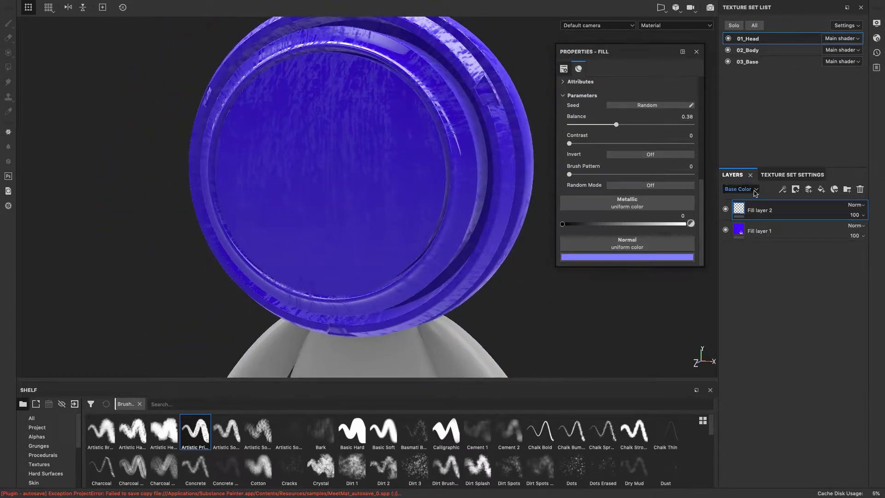
# Rename Fill layer 1 as PaintColour and Fill layer 2 as paintRoughness.
pyautogui.click(766, 231)
pyautogui.doubleClick(768, 231)
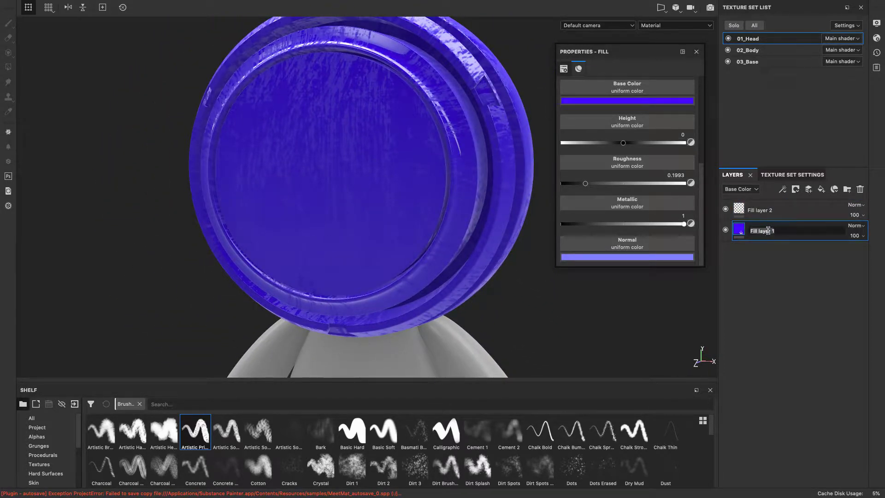
pyautogui.write('PaintColour')
pyautogui.click(791, 209)
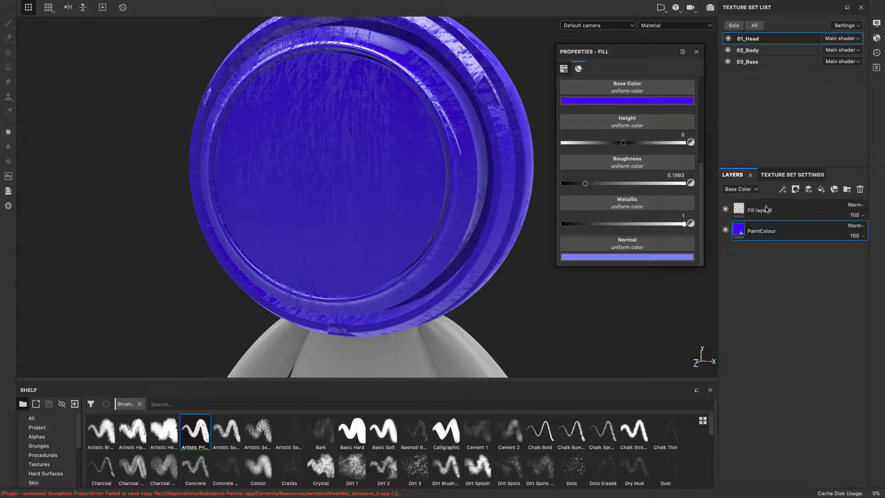
pyautogui.doubleClick(793, 210)
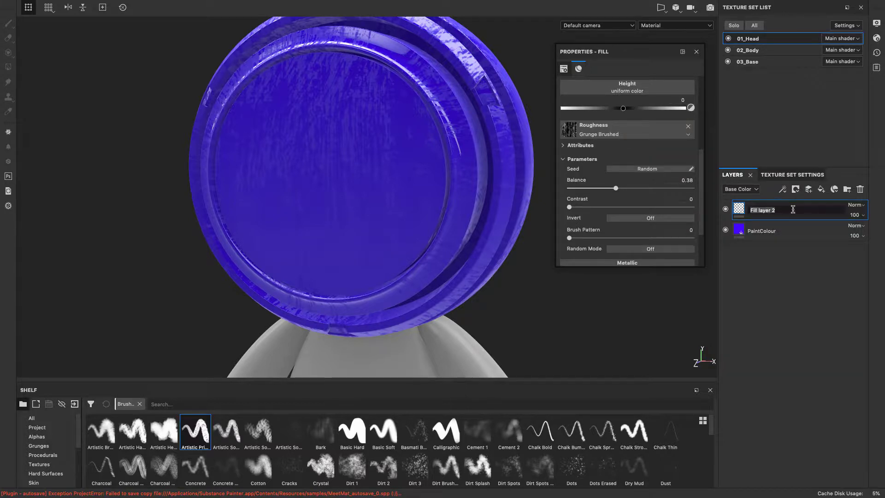
pyautogui.write('paintRoughness')
pyautogui.press('Return')
# Try Grunge Damas and another grunge texture in the roughness channel of the paintRoughness layer.
pyautogui.moveTo(567, 314)
pyautogui.keyDown('alt'); pyautogui.mouseDown()
pyautogui.moveTo(553, 292)
pyautogui.moveTo(518, 274)
pyautogui.mouseUp(); pyautogui.keyUp('alt')
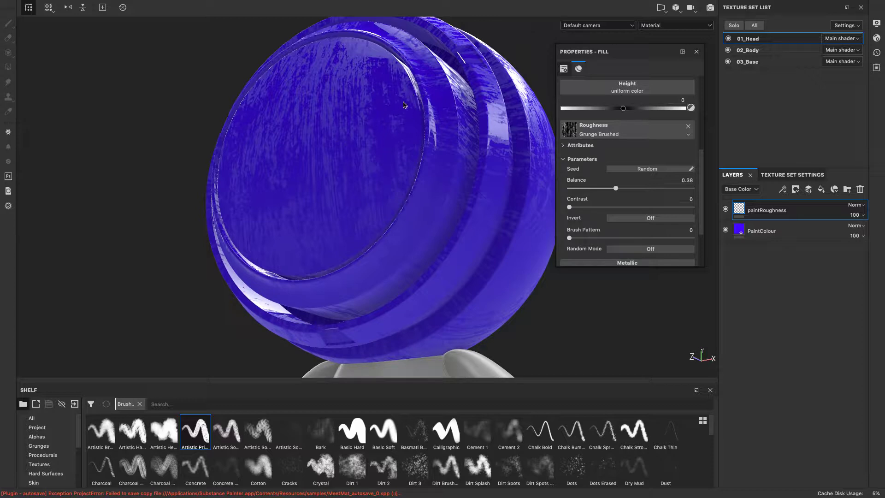
pyautogui.click(627, 131)
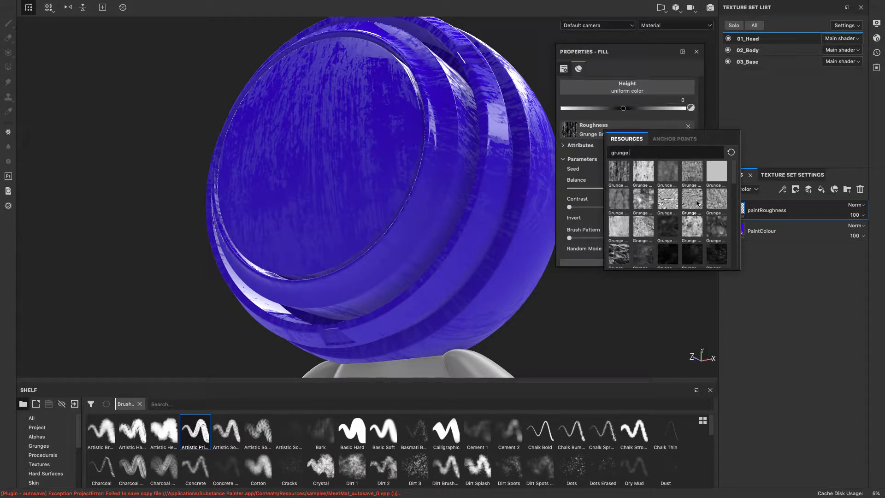
pyautogui.click(666, 201)
pyautogui.click(630, 137)
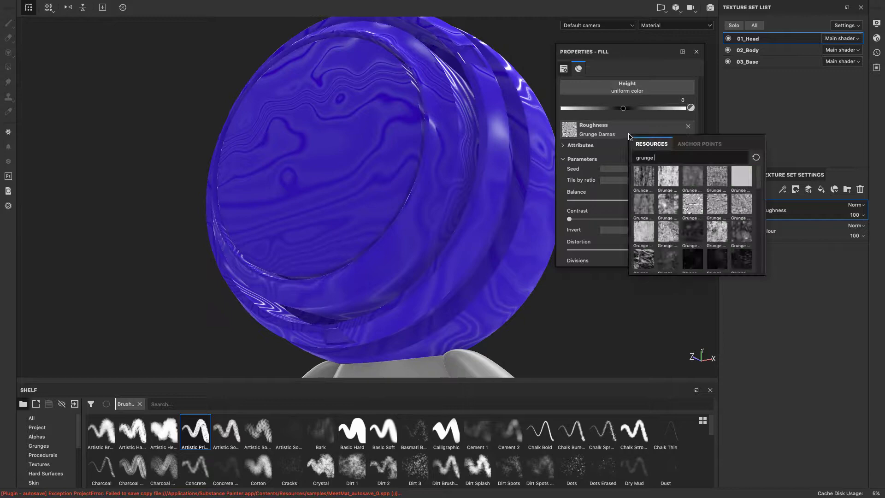
pyautogui.click(695, 234)
# Assign the Grunge Dust Spread texture to paintRoughness's roughness channel and inspect its reflections around the head.
pyautogui.click(609, 132)
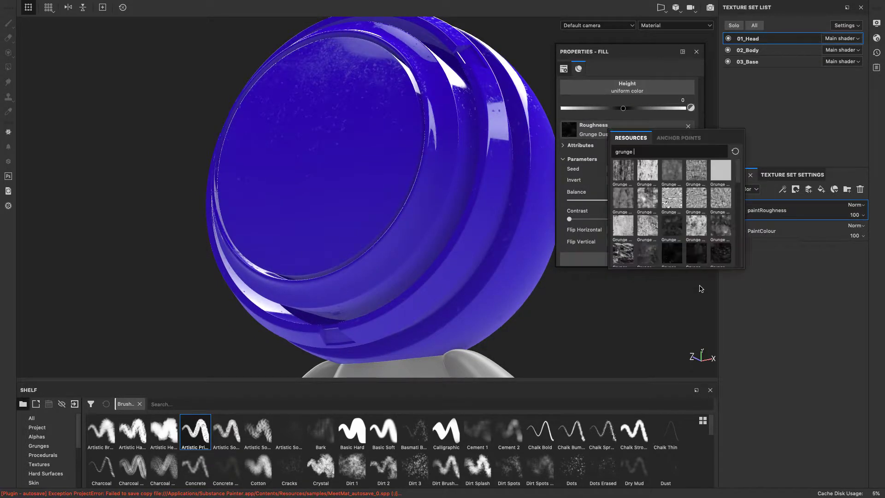
pyautogui.click(696, 253)
pyautogui.keyDown('alt'); pyautogui.moveTo(616, 336); pyautogui.dragTo(598, 318); pyautogui.keyUp('alt')
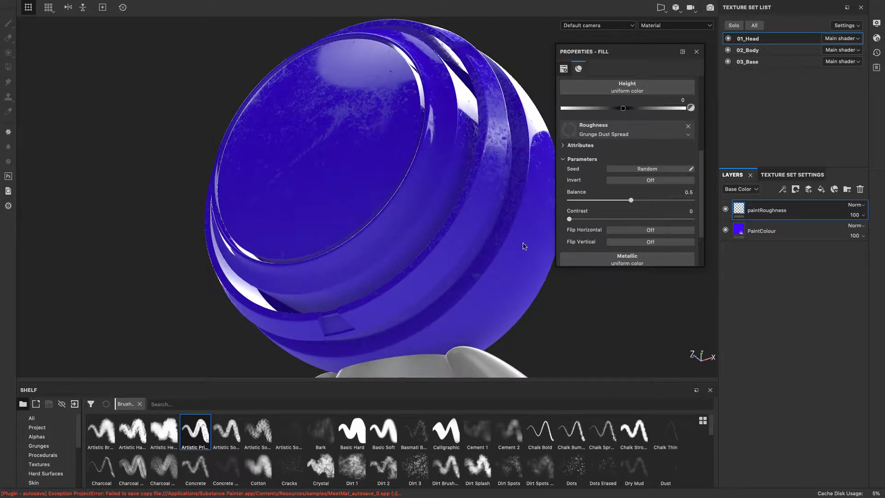
pyautogui.keyDown('alt'); pyautogui.moveTo(559, 283); pyautogui.dragTo(630, 346); pyautogui.keyUp('alt')
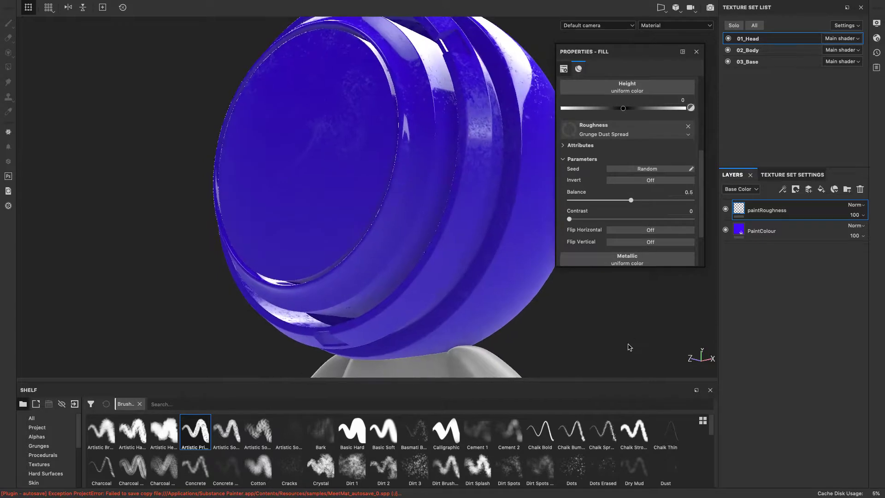
pyautogui.press('f')
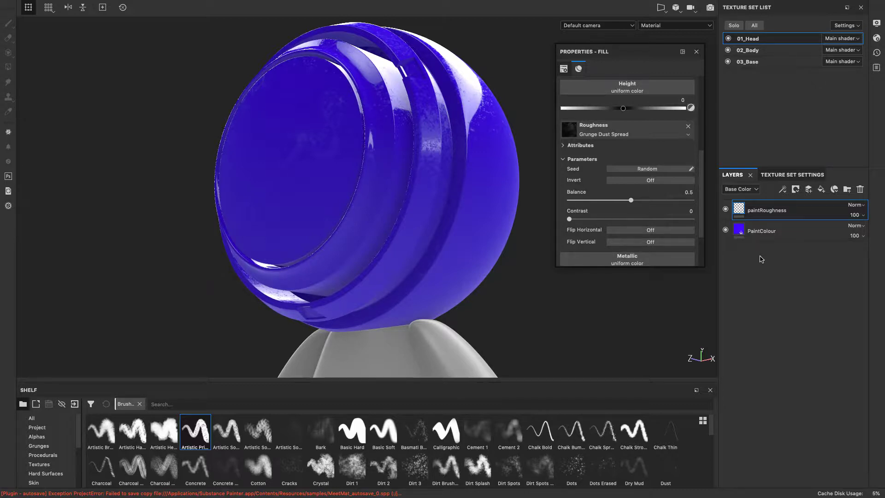
pyautogui.doubleClick(766, 209)
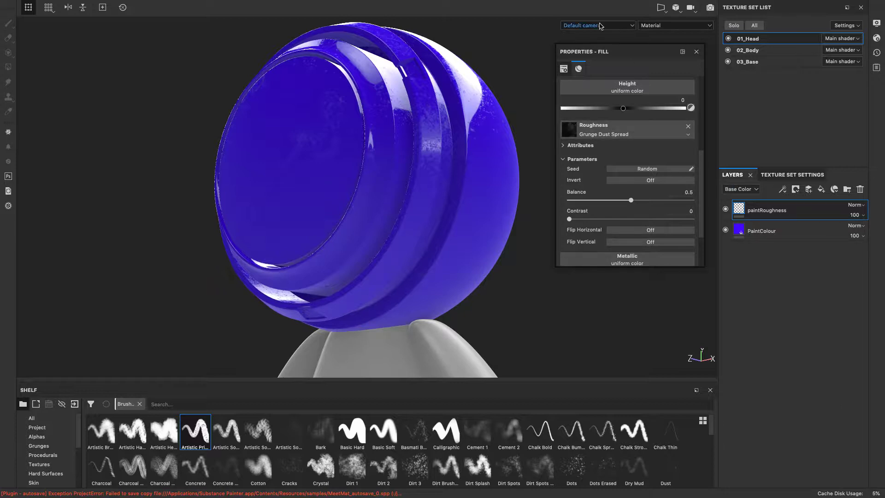
# Add a fill layer above paintRoughness and give it a rusty orange base color of about R 0.749, G 0.188, B 0.
pyautogui.click(823, 193)
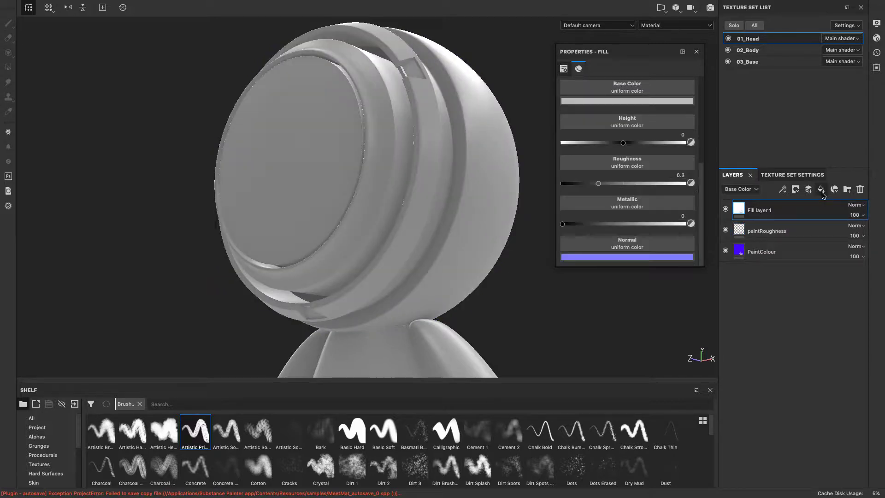
pyautogui.click(629, 103)
pyautogui.moveTo(662, 123); pyautogui.dragTo(702, 121)
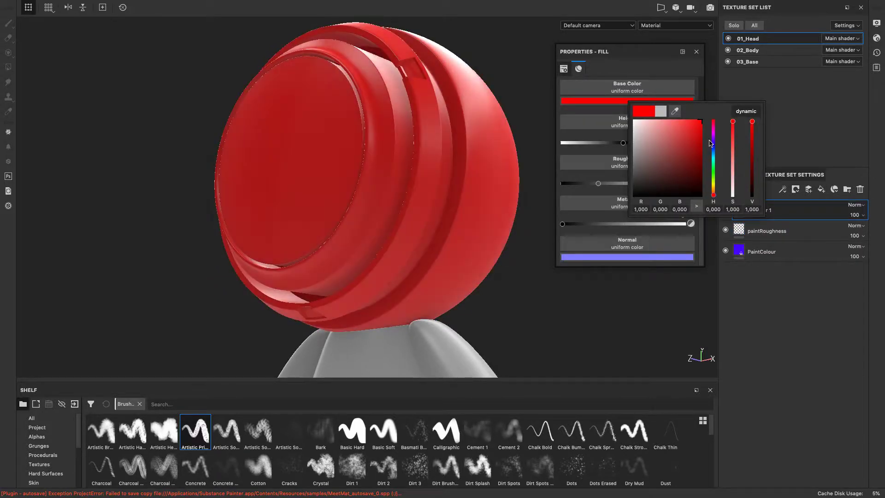
pyautogui.moveTo(714, 194)
pyautogui.mouseDown()
pyautogui.moveTo(713, 185)
pyautogui.moveTo(714, 193)
pyautogui.mouseUp()
pyautogui.moveTo(734, 124); pyautogui.dragTo(753, 128)
pyautogui.moveTo(714, 196); pyautogui.dragTo(714, 195)
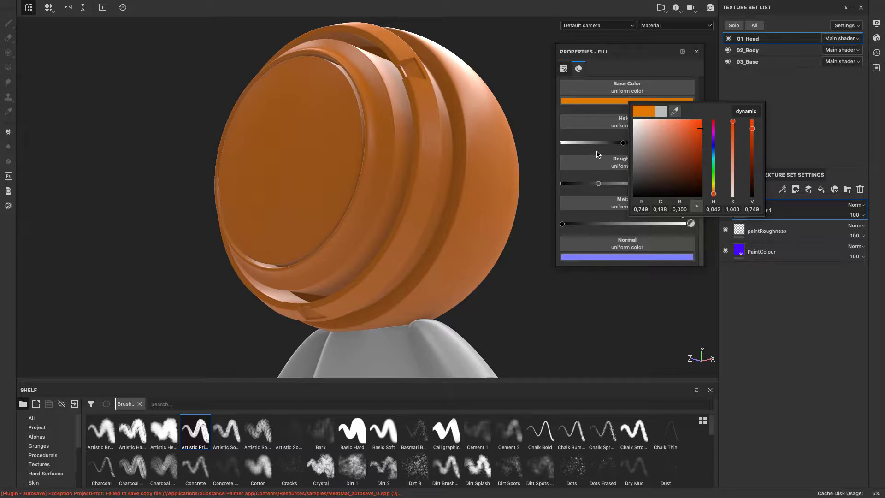
pyautogui.click(652, 74)
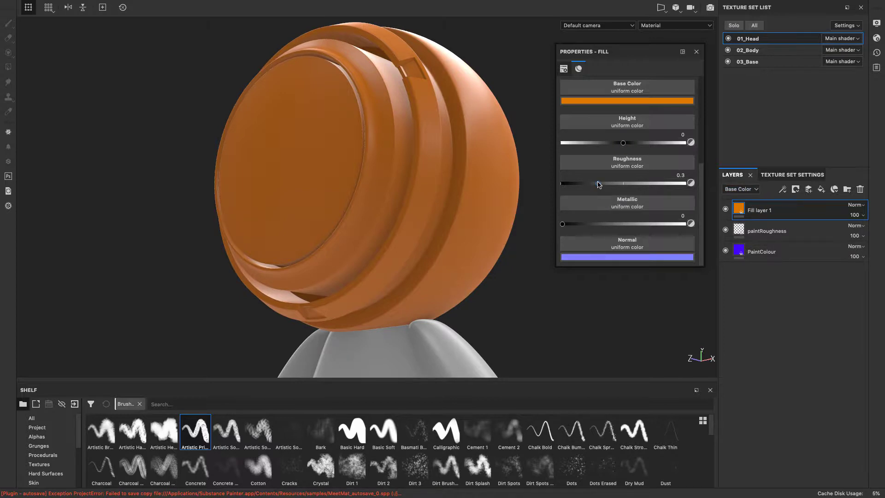
# Set the orange fill layer's roughness to 1 and rename the layer as Rust.
pyautogui.moveTo(598, 185); pyautogui.dragTo(691, 192)
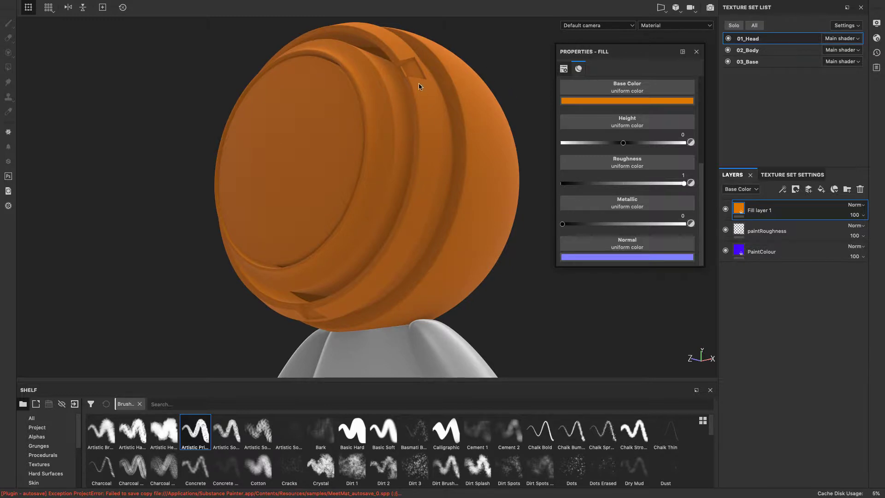
pyautogui.doubleClick(766, 211)
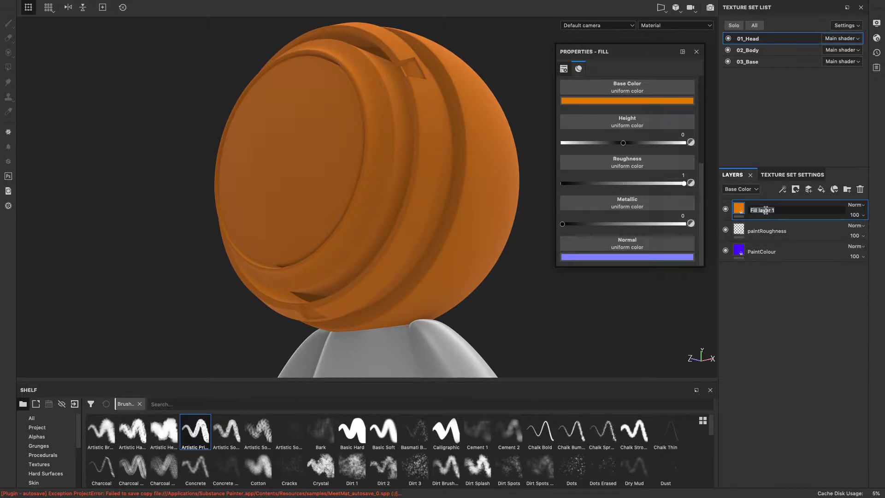
pyautogui.write('Rust')
pyautogui.press('Return')
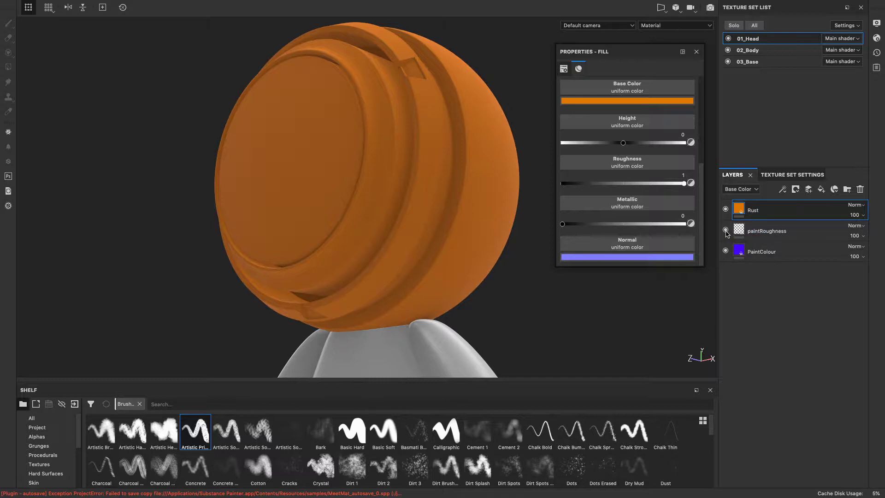
pyautogui.doubleClick(756, 231)
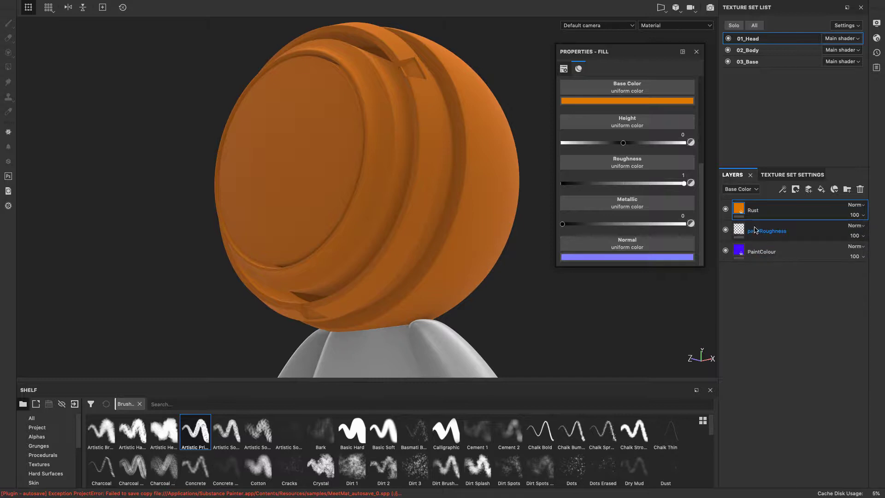
pyautogui.press('Return')
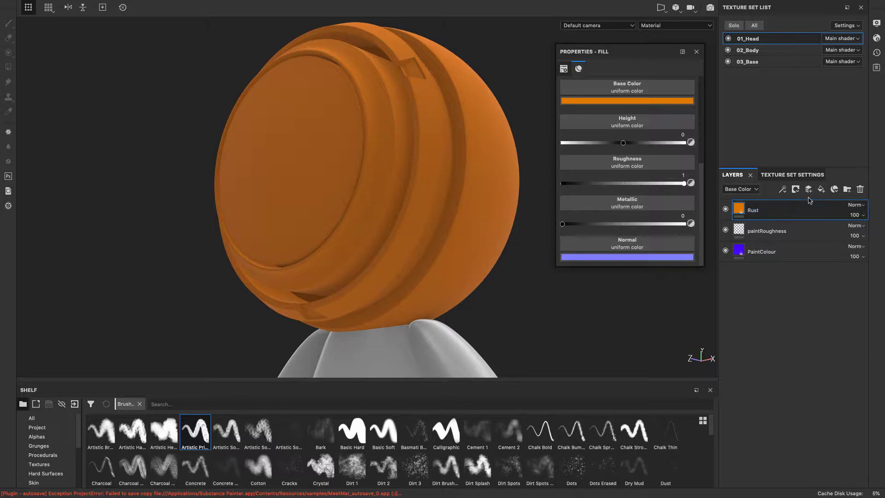
pyautogui.doubleClick(786, 210)
# Add a black mask to the Rust layer to hide the orange across the head.
pyautogui.keyDown('alt'); pyautogui.moveTo(543, 289); pyautogui.dragTo(384, 118); pyautogui.keyUp('alt')
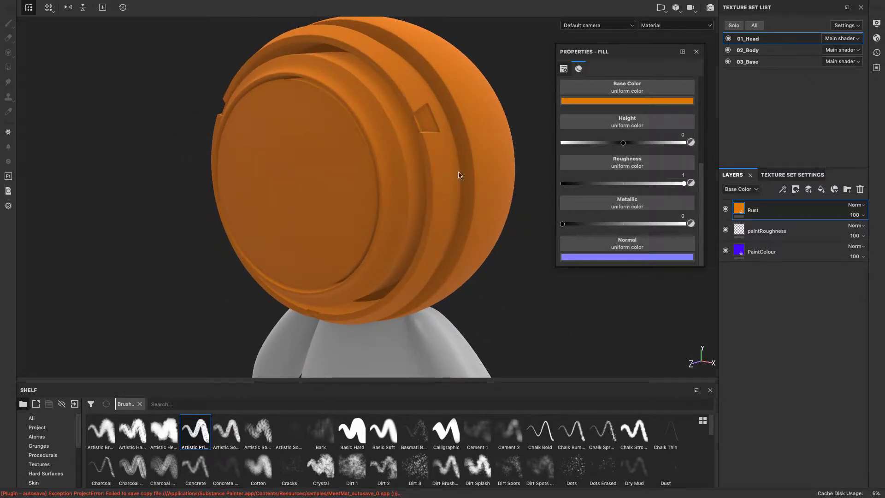
pyautogui.rightClick(773, 214)
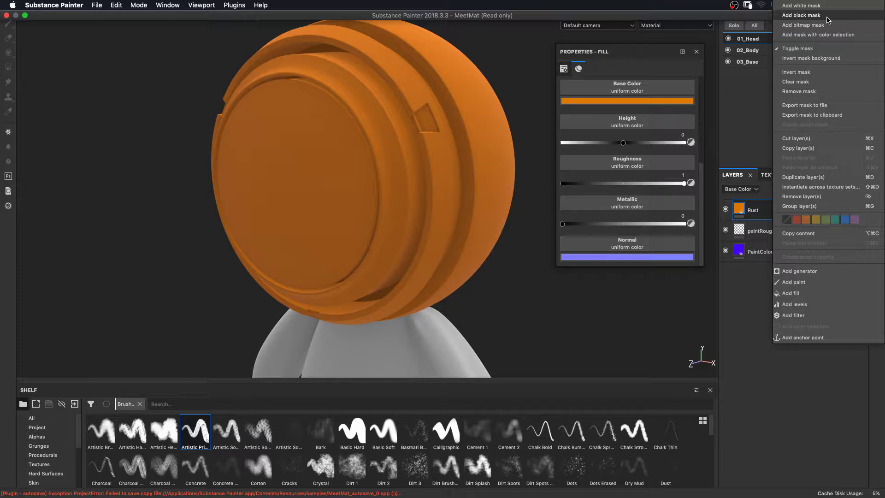
pyautogui.click(802, 15)
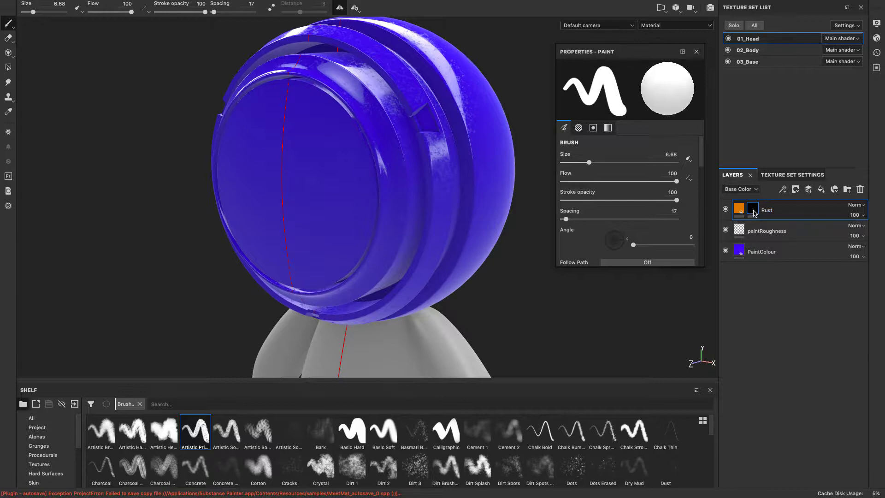
pyautogui.moveTo(527, 330)
pyautogui.keyDown('alt'); pyautogui.mouseDown()
pyautogui.moveTo(638, 307)
pyautogui.moveTo(527, 317)
pyautogui.mouseUp(); pyautogui.keyUp('alt')
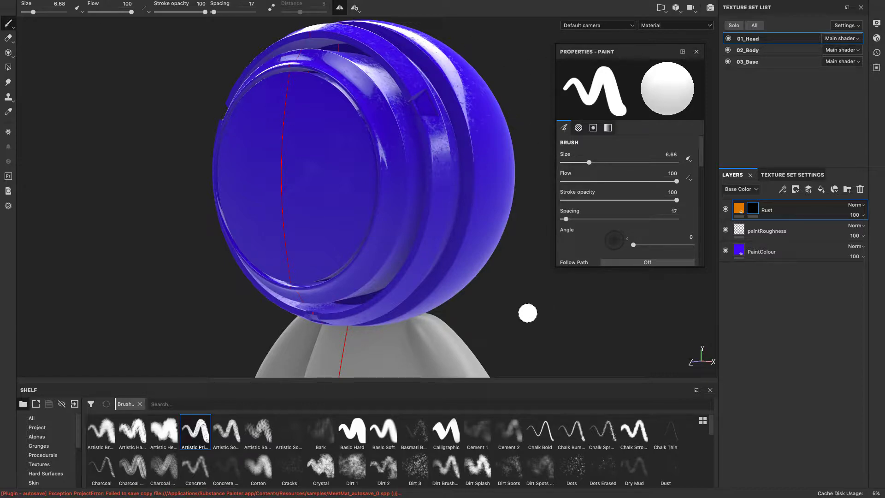
pyautogui.keyDown('alt'); pyautogui.moveTo(524, 312); pyautogui.dragTo(549, 302); pyautogui.keyUp('alt')
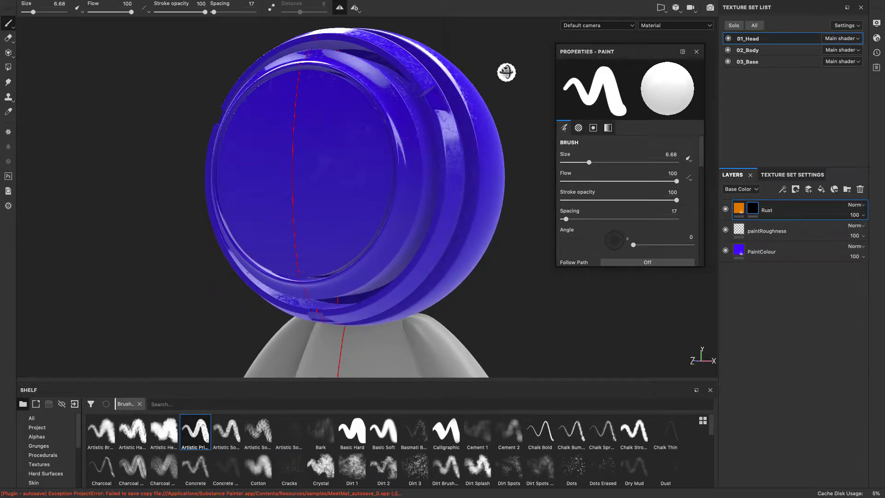
pyautogui.keyDown('alt'); pyautogui.moveTo(504, 74); pyautogui.dragTo(544, 87); pyautogui.keyUp('alt')
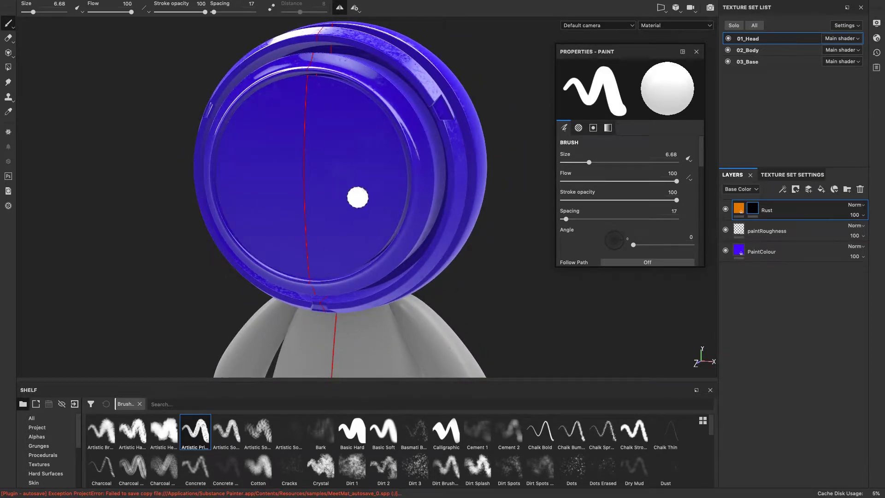
pyautogui.keyDown('alt'); pyautogui.moveTo(493, 83); pyautogui.dragTo(478, 83); pyautogui.keyUp('alt')
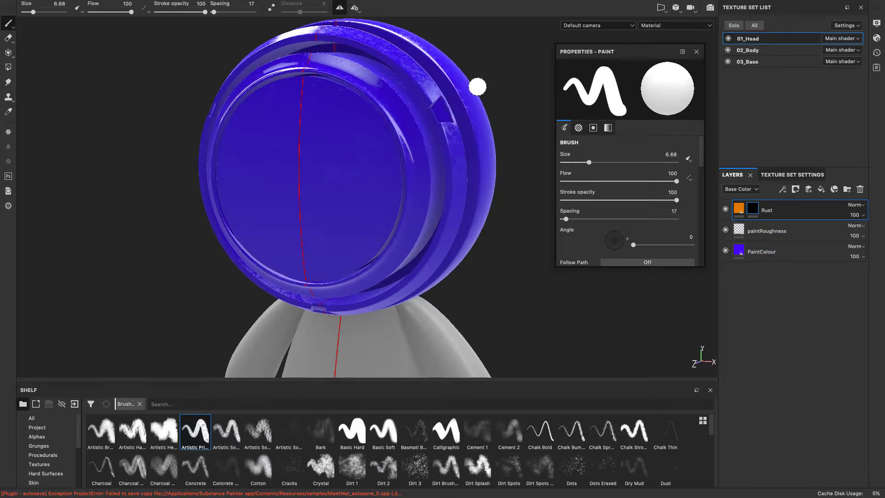
# Add a fill effect to the black mask of the Rust layer.
pyautogui.doubleClick(771, 211)
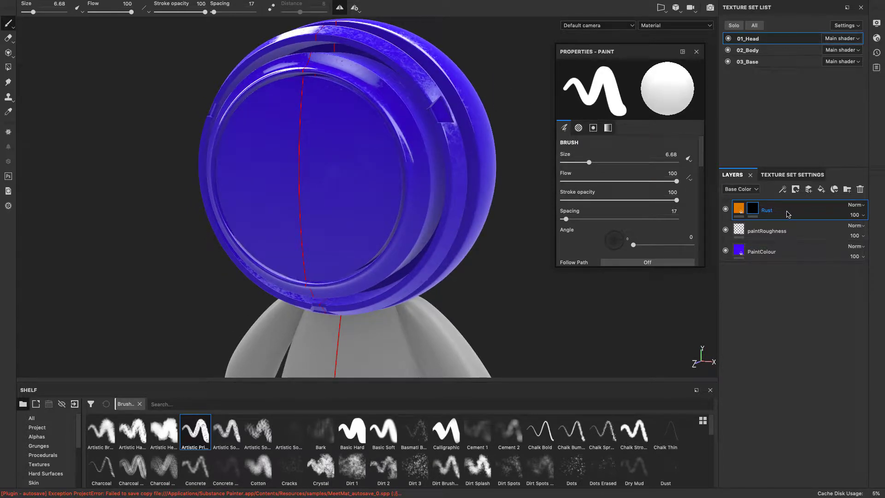
pyautogui.rightClick(789, 213)
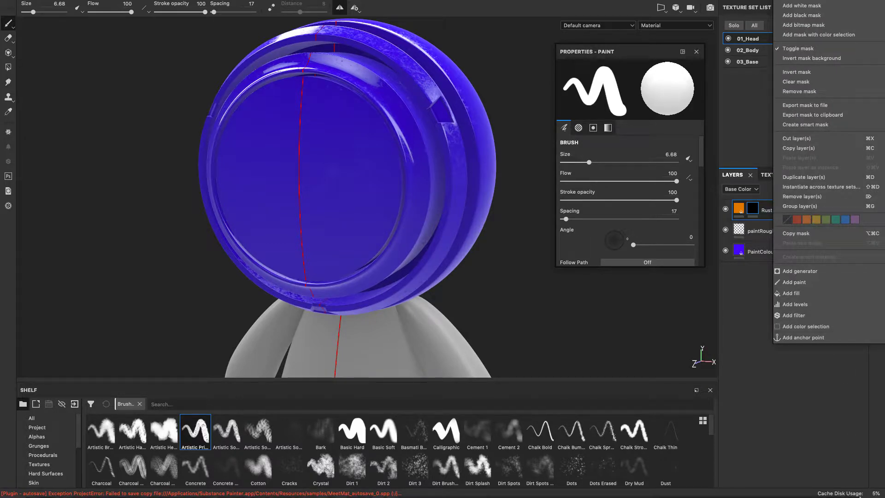
pyautogui.click(818, 297)
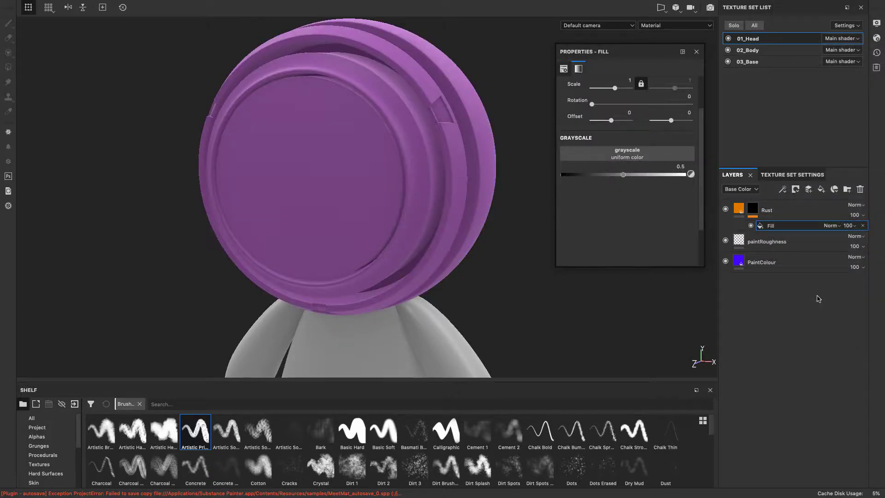
pyautogui.doubleClick(770, 227)
pyautogui.press('Return')
pyautogui.doubleClick(772, 227)
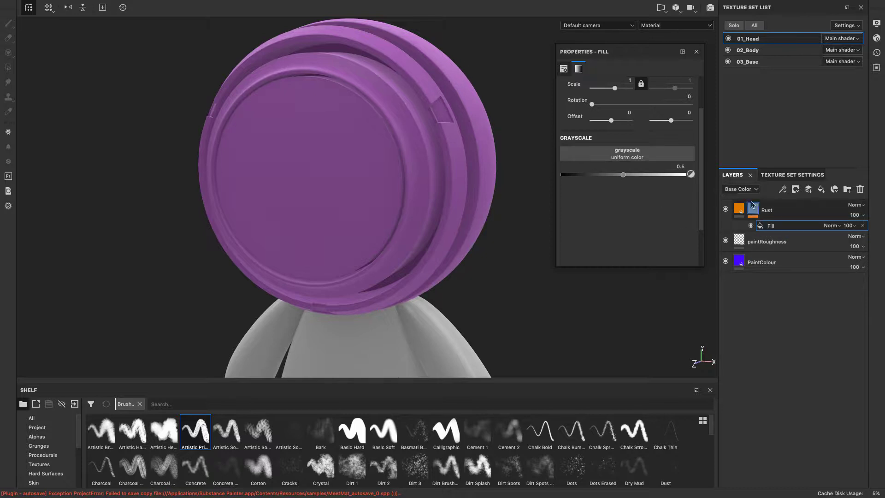
# Assign the Grunge Dirt Splats texture to the grayscale of the Rust mask's fill.
pyautogui.click(622, 175)
pyautogui.moveTo(623, 177)
pyautogui.mouseDown()
pyautogui.moveTo(549, 172)
pyautogui.moveTo(626, 176)
pyautogui.moveTo(625, 184)
pyautogui.mouseUp()
pyautogui.click(637, 159)
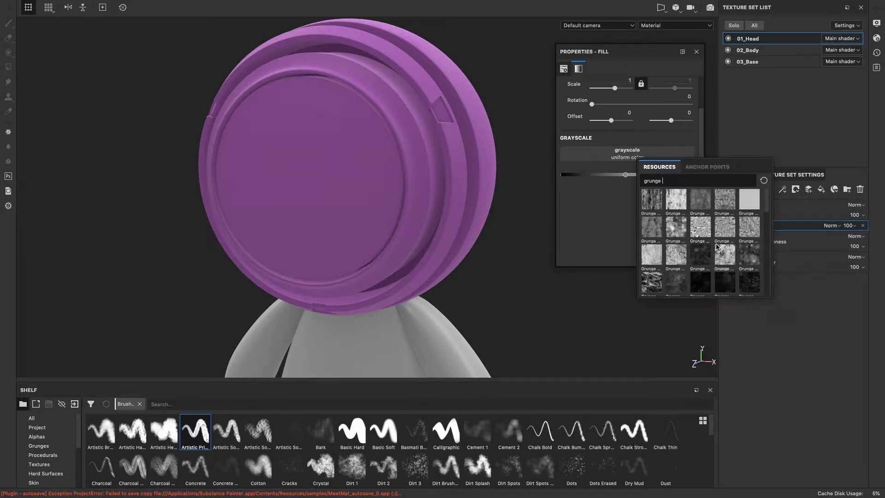
pyautogui.click(658, 286)
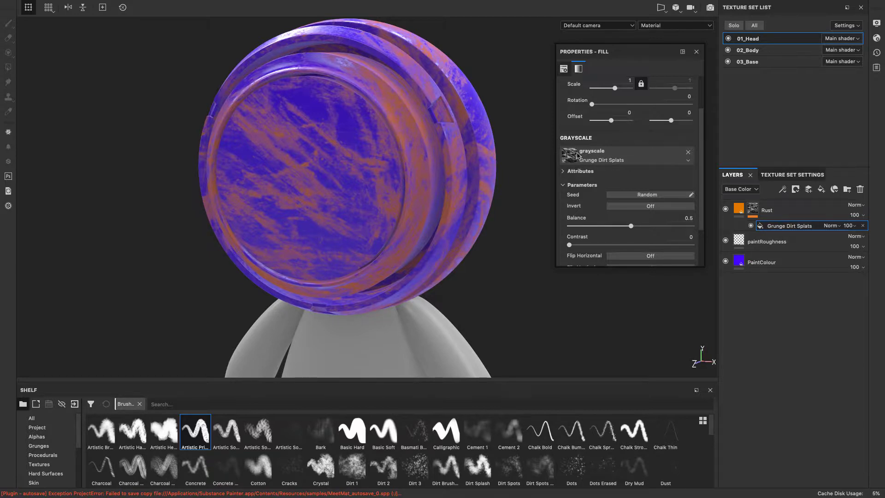
# Give the orange fill of the Rust layer a height of about 0.1365 to raise the rust above the paint.
pyautogui.click(739, 209)
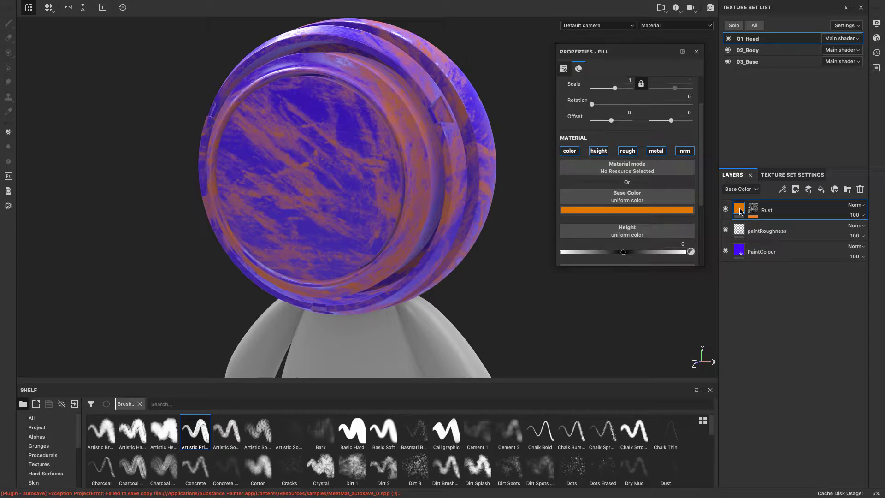
pyautogui.keyDown('alt'); pyautogui.moveTo(440, 242); pyautogui.dragTo(430, 269); pyautogui.keyUp('alt')
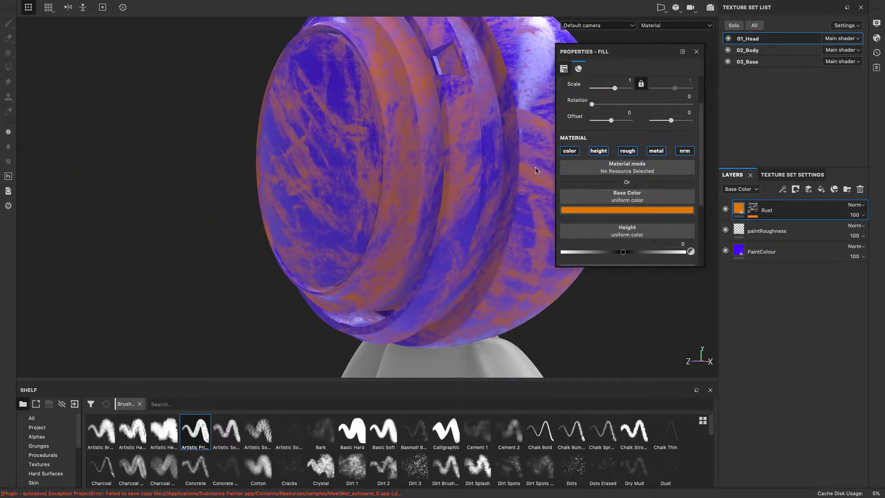
pyautogui.keyDown('alt'); pyautogui.moveTo(536, 171); pyautogui.dragTo(558, 298, button='right'); pyautogui.keyUp('alt')
pyautogui.moveTo(628, 311)
pyautogui.mouseDown(button='middle')
pyautogui.moveTo(527, 276)
pyautogui.moveTo(480, 247)
pyautogui.mouseUp(button='middle')
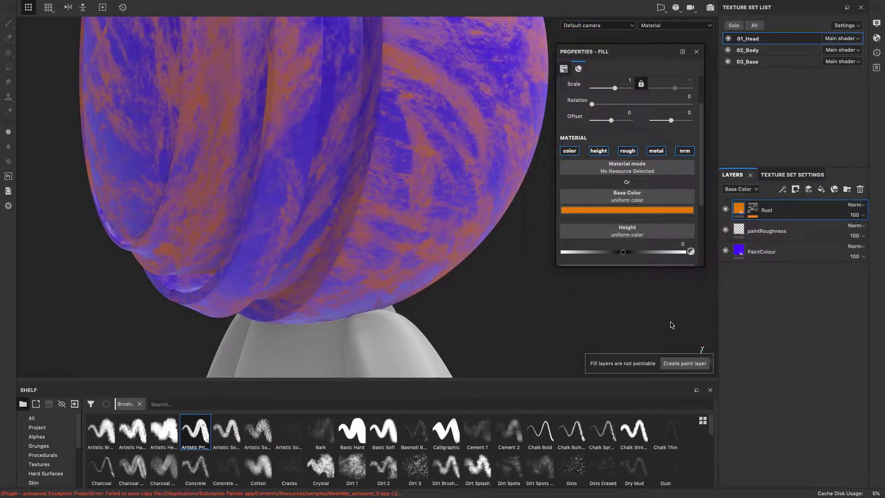
pyautogui.moveTo(616, 329)
pyautogui.keyDown('alt'); pyautogui.mouseDown()
pyautogui.moveTo(539, 257)
pyautogui.moveTo(761, 307)
pyautogui.moveTo(693, 310)
pyautogui.moveTo(685, 346)
pyautogui.moveTo(387, 278)
pyautogui.moveTo(387, 326)
pyautogui.moveTo(628, 310)
pyautogui.moveTo(512, 320)
pyautogui.moveTo(350, 312)
pyautogui.moveTo(585, 300)
pyautogui.moveTo(570, 327)
pyautogui.moveTo(520, 328)
pyautogui.moveTo(527, 317)
pyautogui.moveTo(518, 300)
pyautogui.moveTo(645, 253)
pyautogui.moveTo(581, 277)
pyautogui.moveTo(548, 265)
pyautogui.mouseUp(); pyautogui.keyUp('alt')
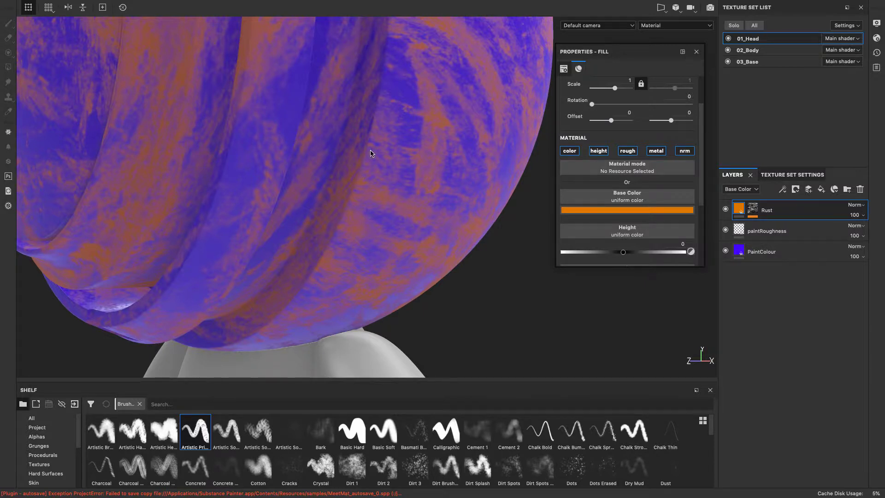
pyautogui.scroll(5, 371, 154)
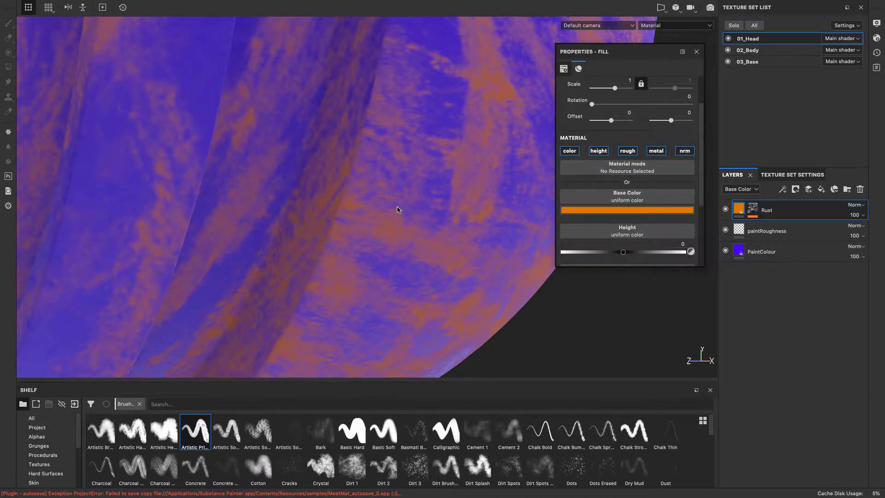
pyautogui.scroll(-6, 399, 209)
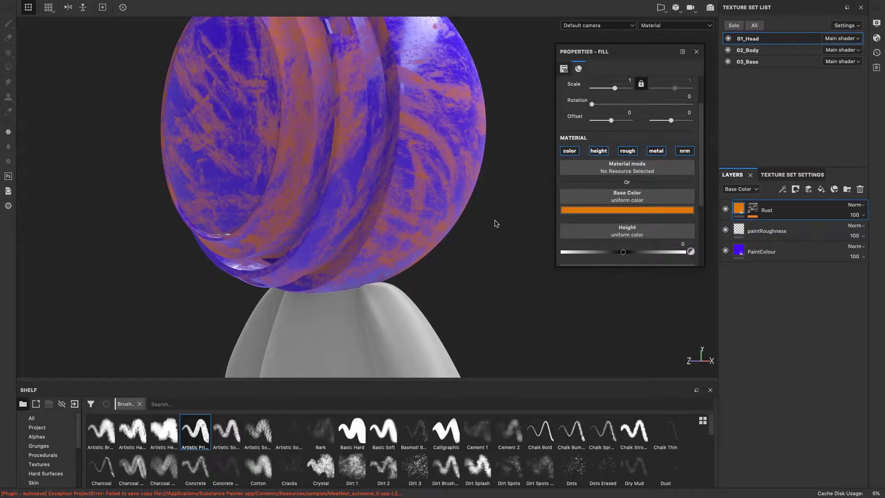
pyautogui.scroll(8, 495, 224)
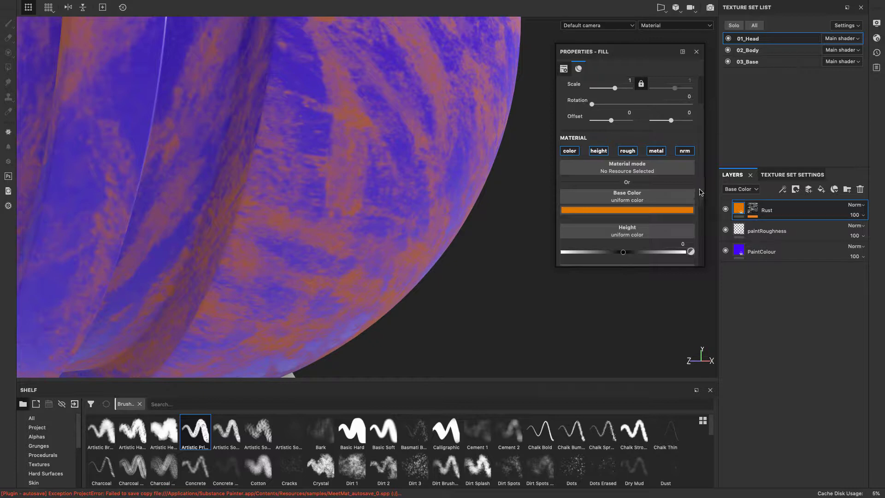
pyautogui.scroll(-3, 701, 192)
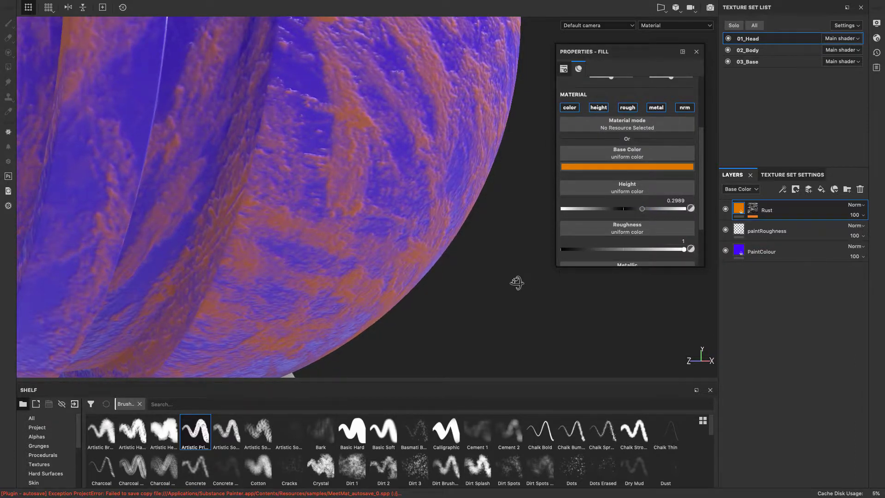
pyautogui.keyDown('alt'); pyautogui.moveTo(517, 283); pyautogui.dragTo(482, 206); pyautogui.keyUp('alt')
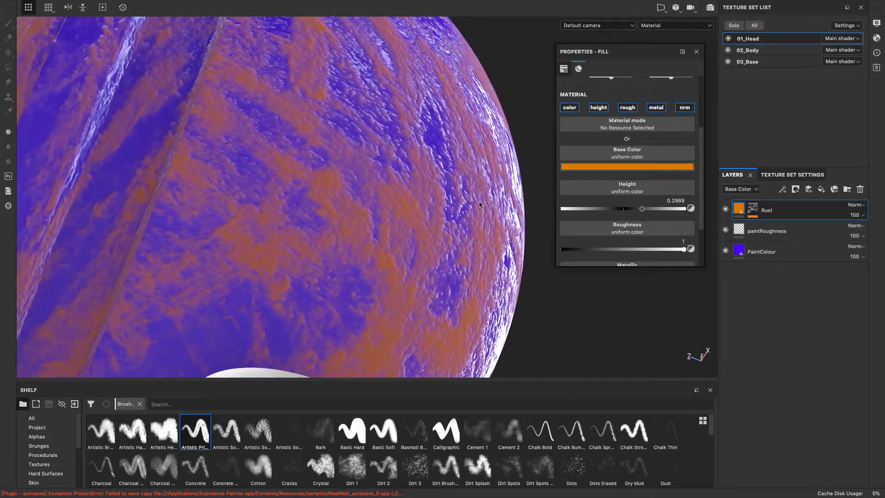
pyautogui.moveTo(643, 209); pyautogui.dragTo(623, 213)
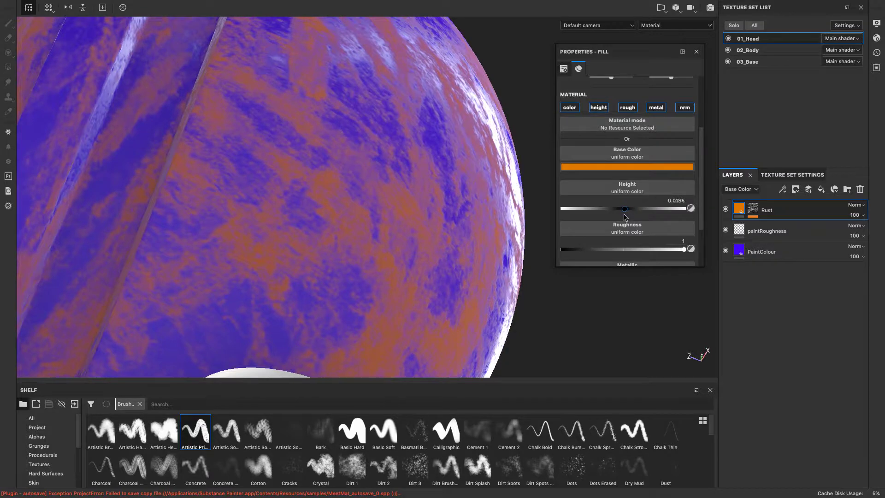
pyautogui.moveTo(625, 217); pyautogui.dragTo(642, 218)
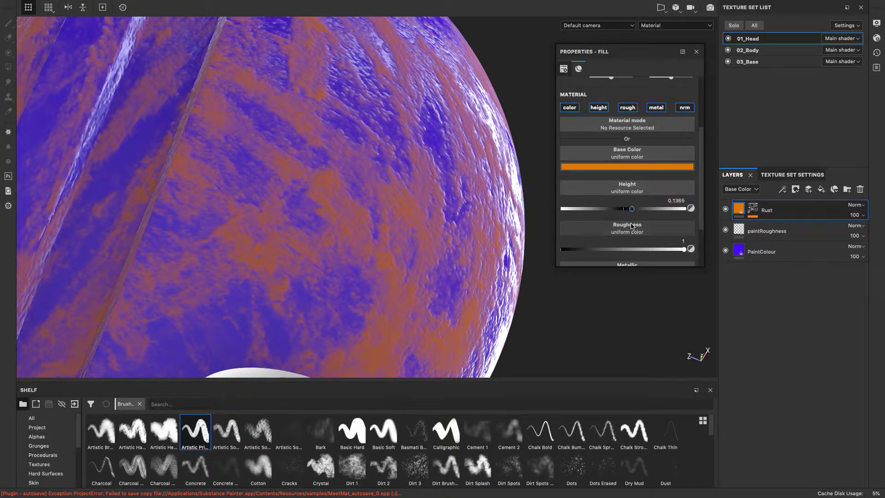
# Examine the raised rust relief on the front, sides and back of the head, both close up and from a distance.
pyautogui.keyDown('alt'); pyautogui.moveTo(598, 357); pyautogui.dragTo(557, 372); pyautogui.keyUp('alt')
pyautogui.scroll(-5, 562, 322)
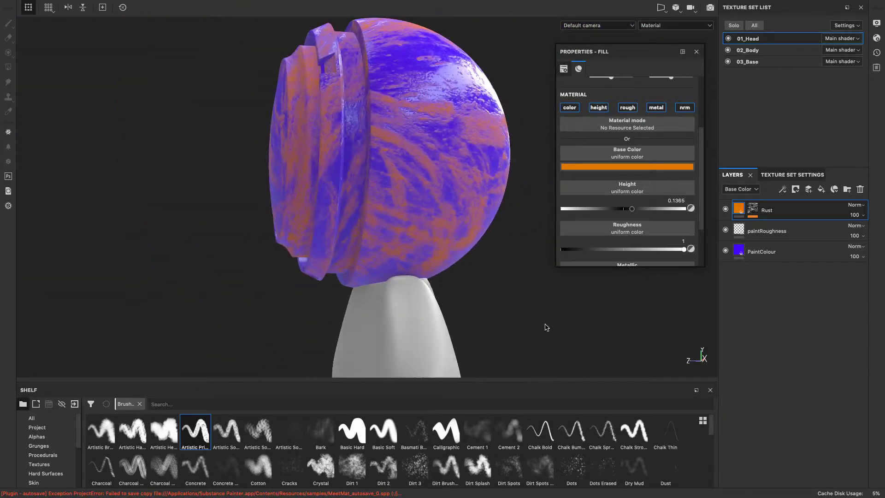
pyautogui.keyDown('alt'); pyautogui.moveTo(548, 328); pyautogui.dragTo(505, 247); pyautogui.keyUp('alt')
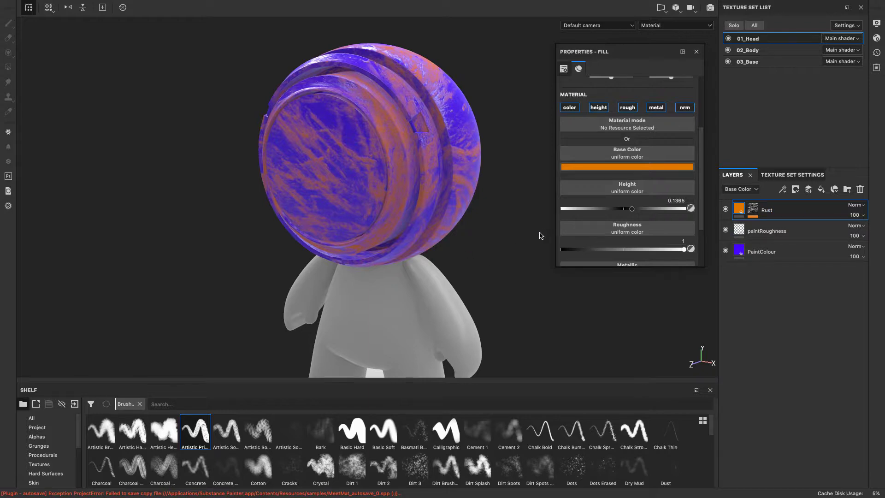
pyautogui.keyDown('alt'); pyautogui.moveTo(541, 236); pyautogui.dragTo(518, 251); pyautogui.keyUp('alt')
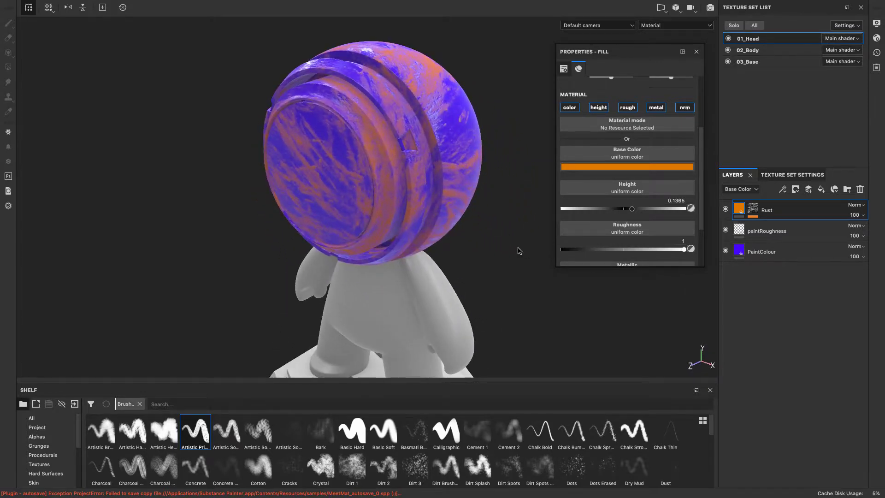
pyautogui.keyDown('alt'); pyautogui.moveTo(467, 242); pyautogui.dragTo(603, 325); pyautogui.keyUp('alt')
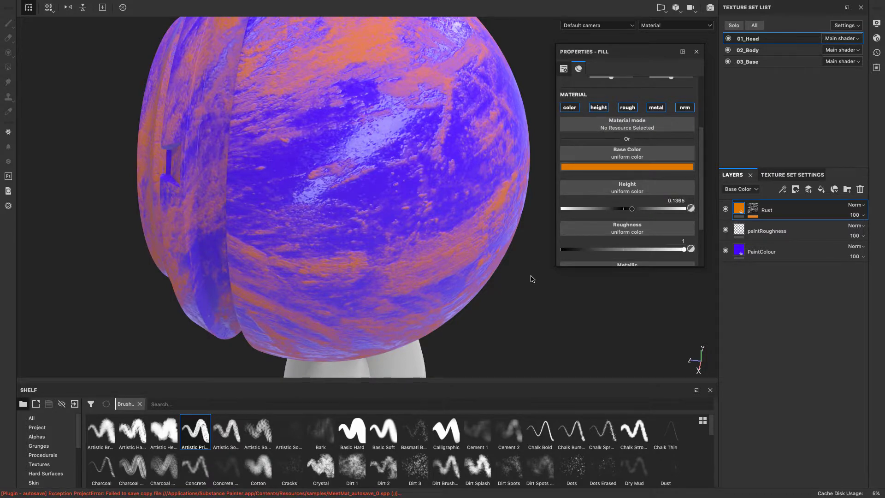
pyautogui.keyDown('alt'); pyautogui.moveTo(532, 278); pyautogui.dragTo(569, 312); pyautogui.keyUp('alt')
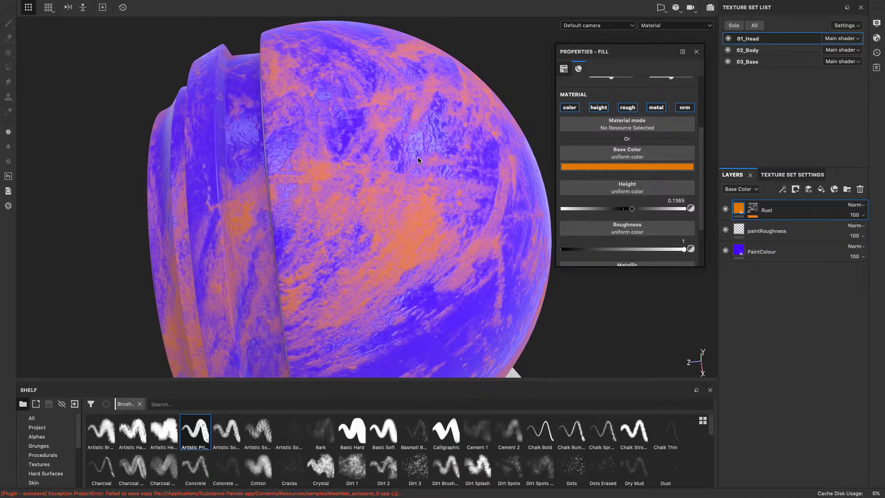
pyautogui.scroll(-5, 417, 157)
pyautogui.keyDown('alt'); pyautogui.moveTo(446, 211); pyautogui.dragTo(277, 154); pyautogui.keyUp('alt')
pyautogui.keyDown('alt'); pyautogui.moveTo(189, 159); pyautogui.dragTo(535, 226); pyautogui.keyUp('alt')
pyautogui.scroll(3, 513, 192)
pyautogui.scroll(5, 540, 217)
pyautogui.scroll(-3, 537, 218)
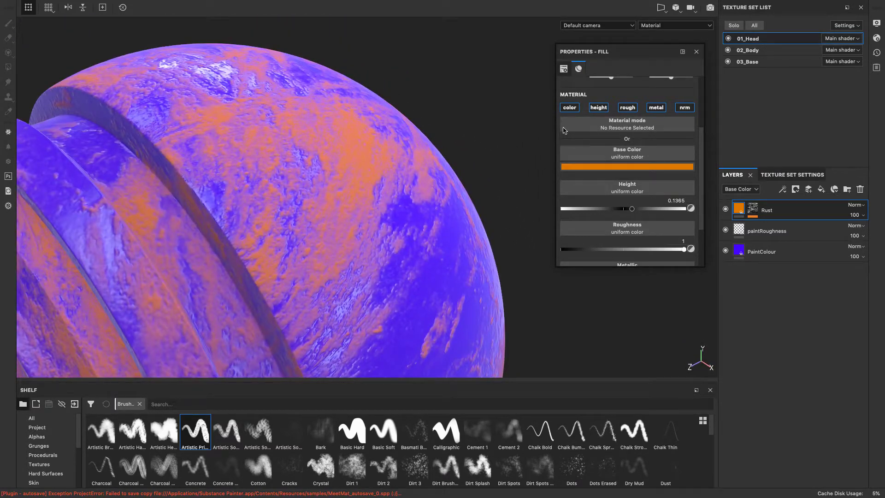
pyautogui.scroll(4, 490, 172)
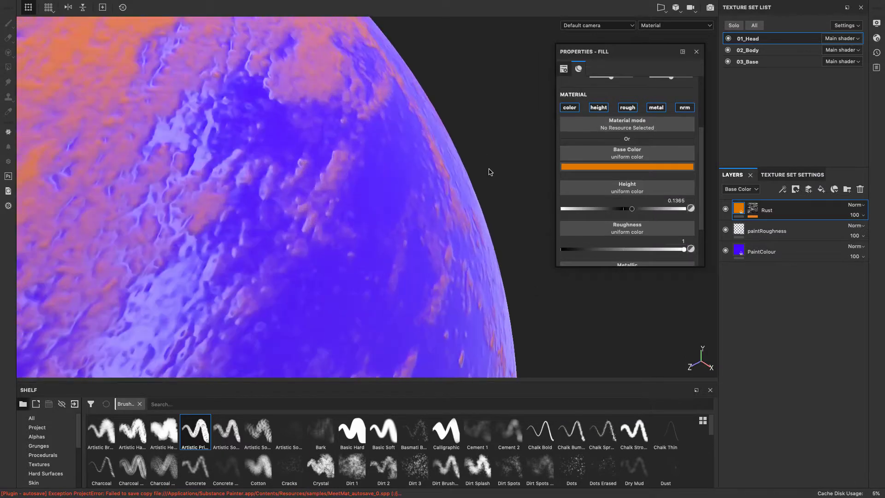
pyautogui.scroll(-4, 489, 172)
pyautogui.moveTo(484, 174)
pyautogui.keyDown('alt'); pyautogui.mouseDown()
pyautogui.moveTo(518, 322)
pyautogui.moveTo(512, 256)
pyautogui.moveTo(470, 336)
pyautogui.moveTo(397, 288)
pyautogui.moveTo(263, 303)
pyautogui.moveTo(282, 336)
pyautogui.moveTo(364, 360)
pyautogui.moveTo(510, 316)
pyautogui.moveTo(522, 321)
pyautogui.moveTo(549, 251)
pyautogui.moveTo(618, 251)
pyautogui.mouseUp(); pyautogui.keyUp('alt')
pyautogui.scroll(1, 618, 249)
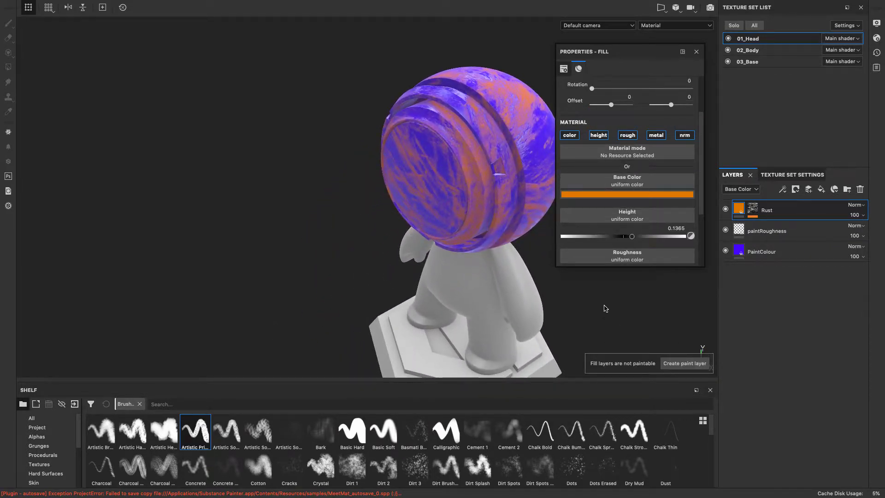
pyautogui.moveTo(237, 241)
pyautogui.keyDown('alt'); pyautogui.mouseDown()
pyautogui.moveTo(446, 233)
pyautogui.moveTo(437, 206)
pyautogui.mouseUp(); pyautogui.keyUp('alt')
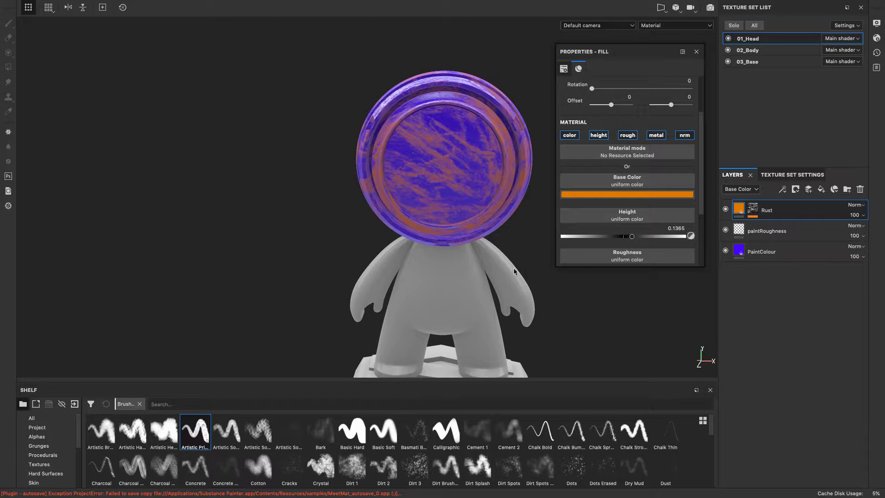
pyautogui.keyDown('alt'); pyautogui.moveTo(515, 271); pyautogui.dragTo(678, 231); pyautogui.keyUp('alt')
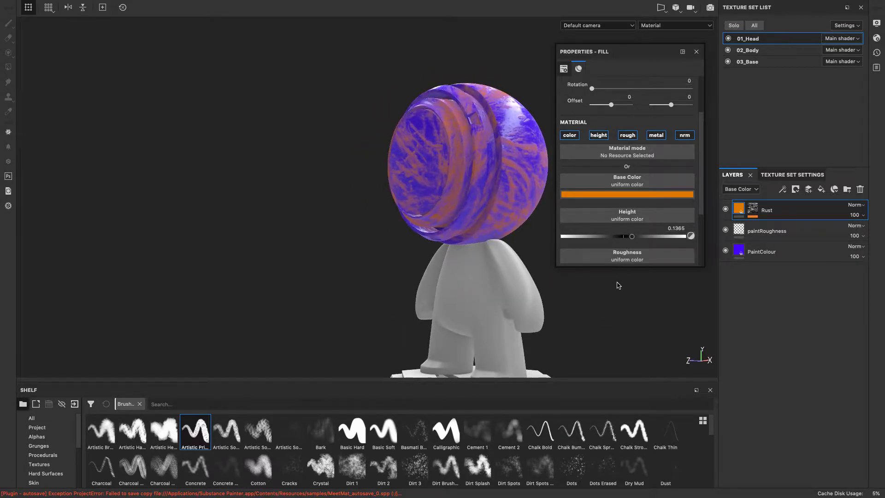
pyautogui.keyDown('alt'); pyautogui.moveTo(619, 285); pyautogui.dragTo(699, 310); pyautogui.keyUp('alt')
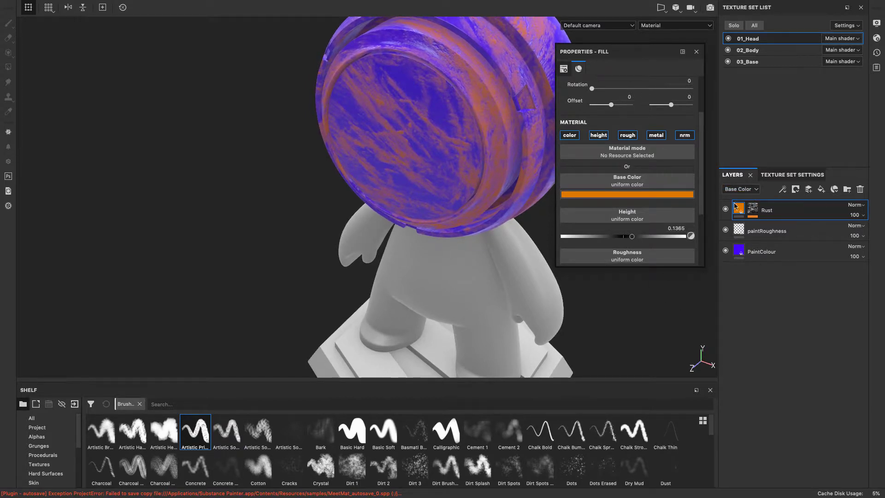
pyautogui.moveTo(222, 213)
pyautogui.keyDown('alt'); pyautogui.mouseDown()
pyautogui.moveTo(223, 181)
pyautogui.moveTo(300, 166)
pyautogui.moveTo(632, 198)
pyautogui.moveTo(478, 203)
pyautogui.moveTo(272, 166)
pyautogui.moveTo(264, 118)
pyautogui.moveTo(408, 110)
pyautogui.moveTo(421, 121)
pyautogui.moveTo(346, 148)
pyautogui.moveTo(259, 168)
pyautogui.moveTo(199, 169)
pyautogui.mouseUp(); pyautogui.keyUp('alt')
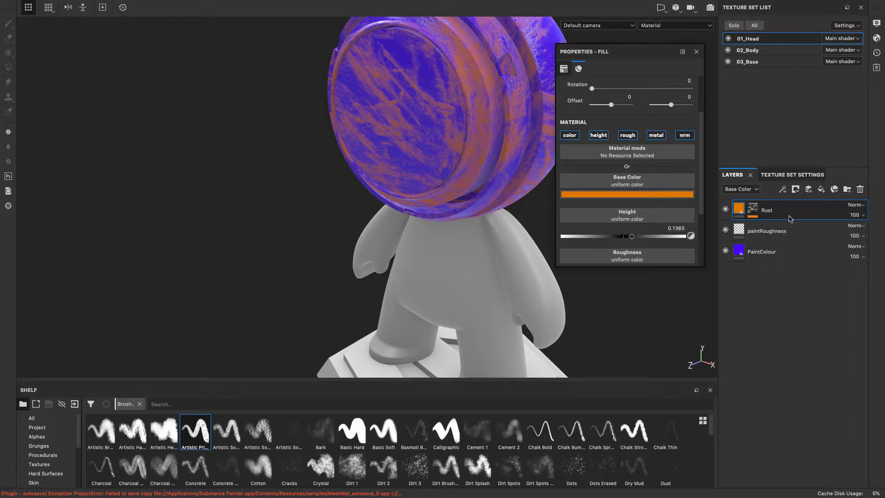
# Add a new folder above the Rust layer in the head's layer stack.
pyautogui.keyDown('shift'); pyautogui.click(793, 254); pyautogui.keyUp('shift')
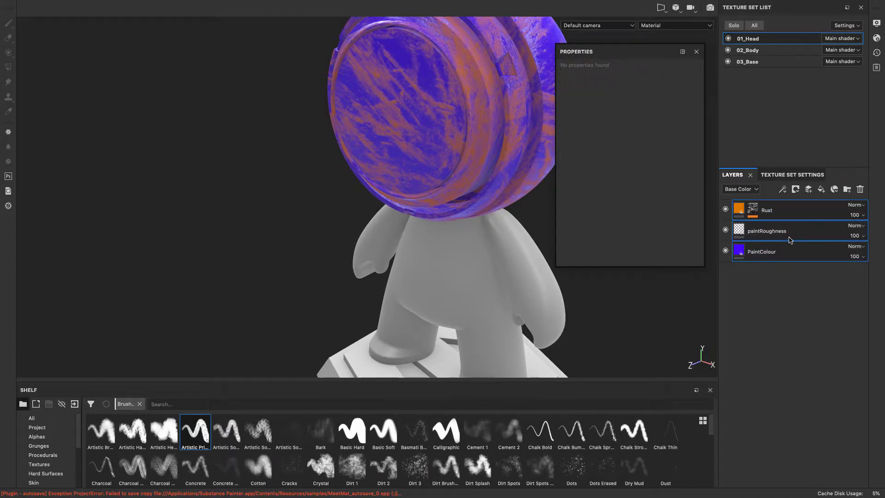
pyautogui.click(797, 219)
pyautogui.keyDown('shift'); pyautogui.click(807, 251); pyautogui.keyUp('shift')
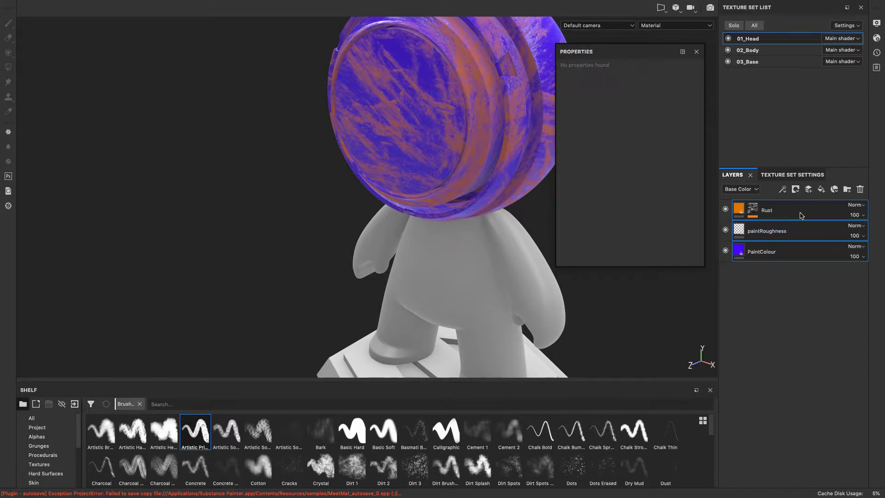
pyautogui.click(848, 190)
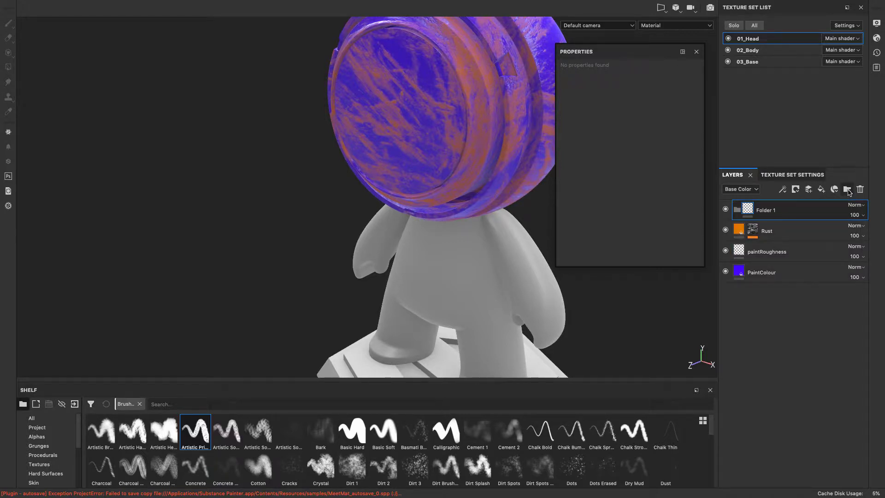
# Move the Rust, paintRoughness and PaintColour layers together into the new folder.
pyautogui.click(766, 233)
pyautogui.keyDown('shift'); pyautogui.click(786, 272); pyautogui.keyUp('shift')
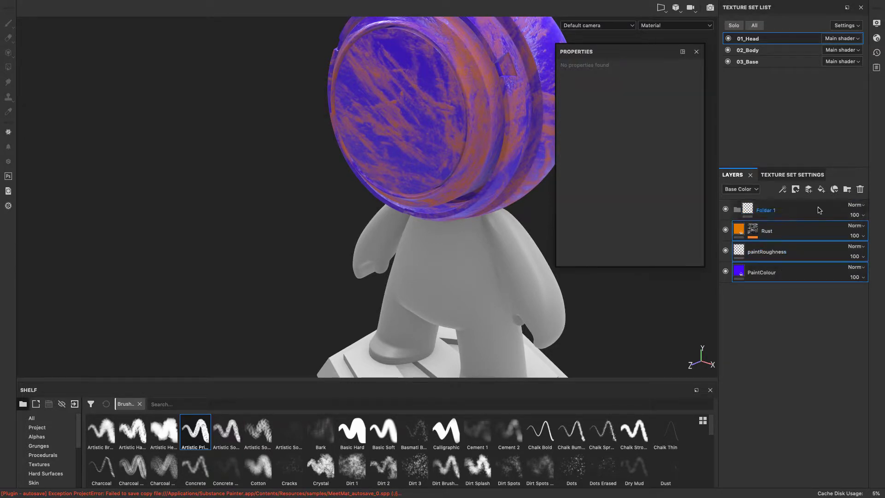
pyautogui.moveTo(771, 261)
pyautogui.mouseDown()
pyautogui.moveTo(779, 211)
pyautogui.moveTo(775, 266)
pyautogui.mouseUp()
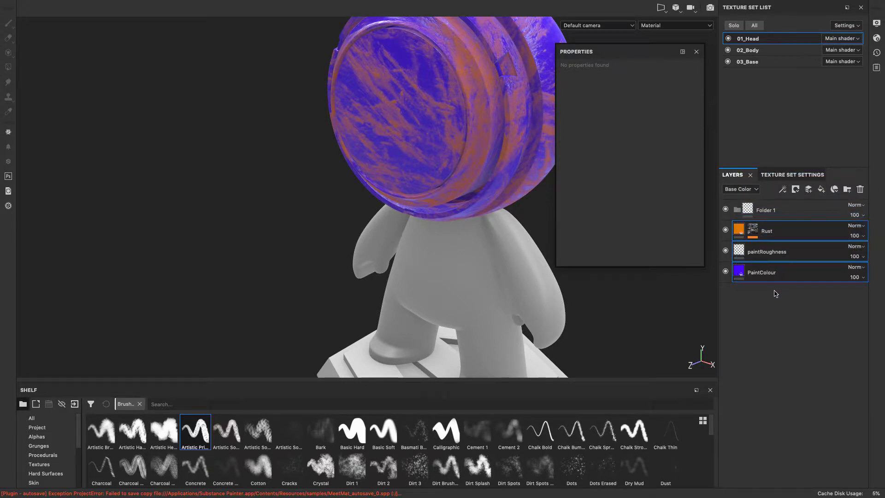
pyautogui.press('super+z')
pyautogui.press('super+shift+z')
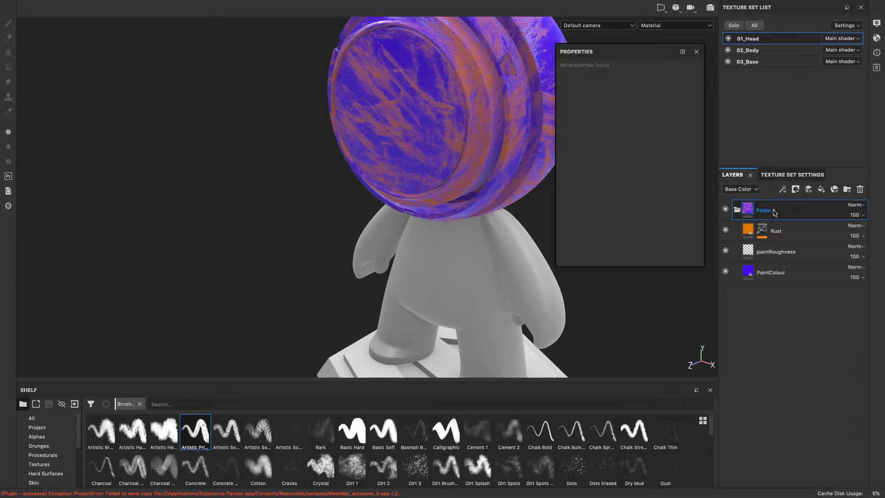
# Take the Rust, paintRoughness and PaintColour layers out of the folder and put them back into it.
pyautogui.click(784, 230)
pyautogui.keyDown('shift'); pyautogui.click(795, 271); pyautogui.keyUp('shift')
pyautogui.moveTo(794, 253); pyautogui.dragTo(789, 310)
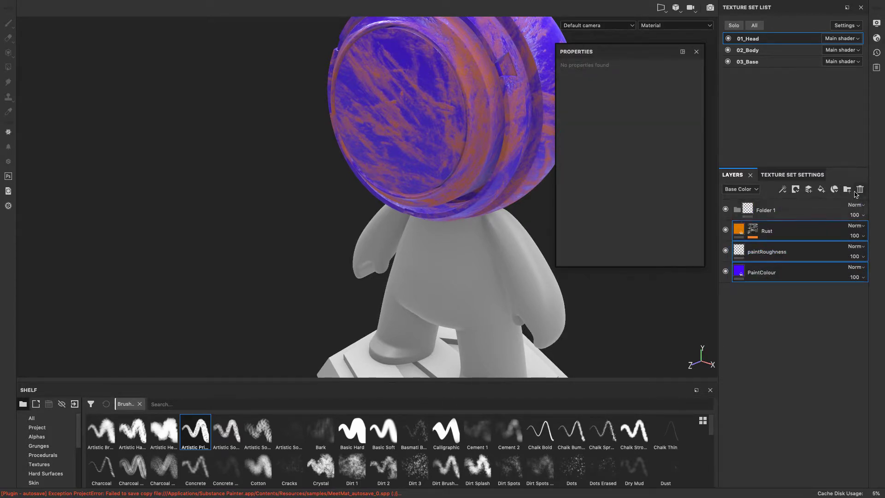
pyautogui.moveTo(770, 261); pyautogui.dragTo(782, 213)
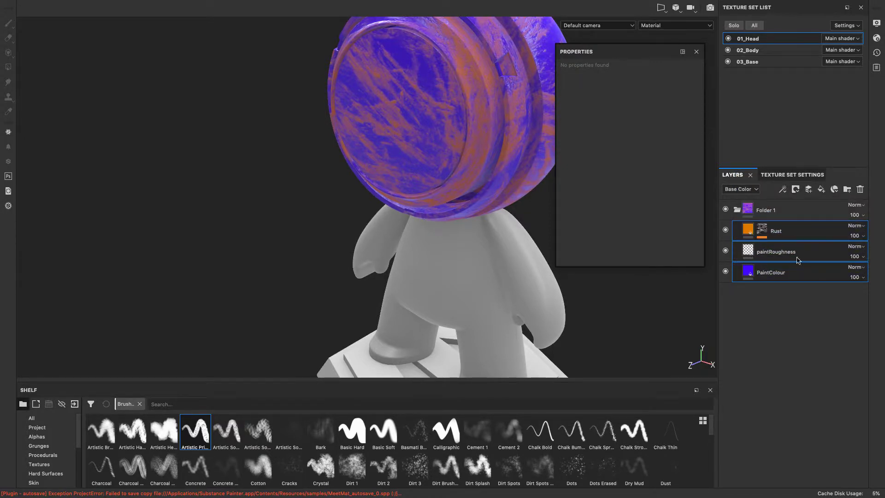
# Collapse the folder holding the three head layers so only the folder is listed in the stack.
pyautogui.click(737, 211)
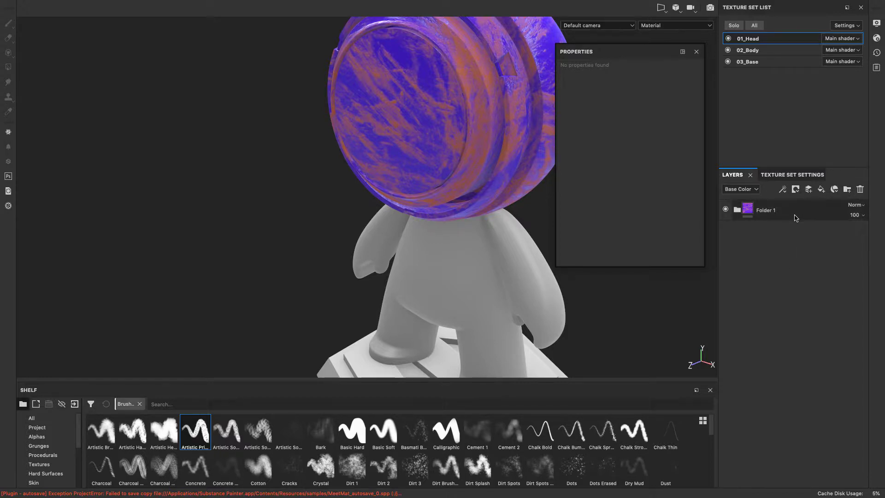
pyautogui.click(737, 210)
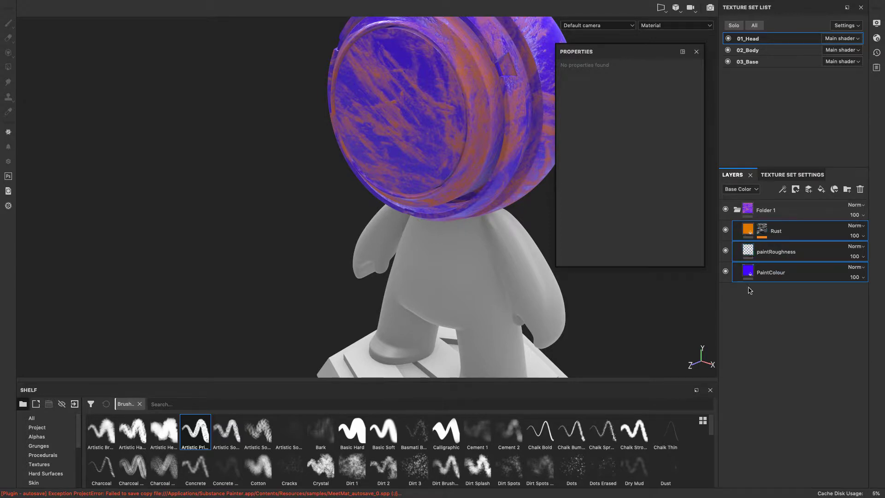
pyautogui.click(737, 210)
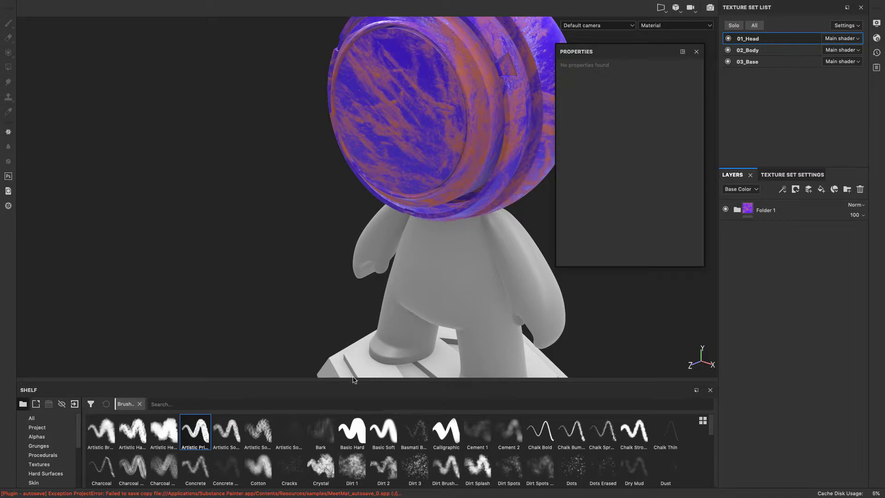
# Enlarge the shelf vertically so that more rows of assets and all its categories are shown.
pyautogui.moveTo(351, 382)
pyautogui.mouseDown()
pyautogui.moveTo(360, 314)
pyautogui.moveTo(382, 277)
pyautogui.mouseUp()
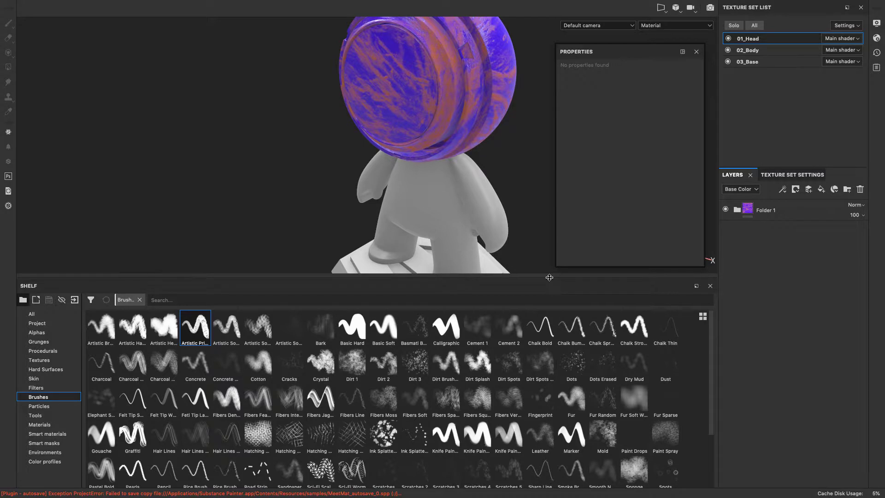
# Enlarge the shelf further and examine its alpha, grunge, procedural, texture, hard surface, skin, filter and brush categories.
pyautogui.moveTo(550, 277); pyautogui.dragTo(554, 271)
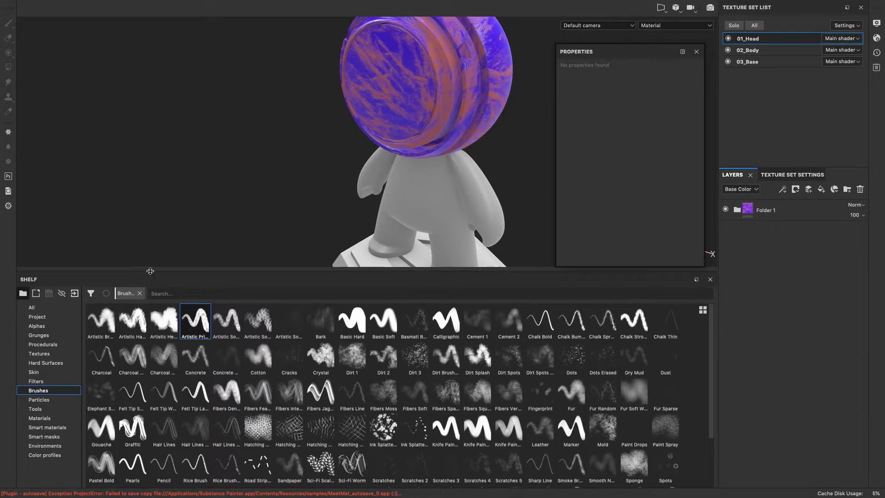
pyautogui.moveTo(150, 272)
pyautogui.mouseDown()
pyautogui.moveTo(154, 256)
pyautogui.moveTo(258, 228)
pyautogui.moveTo(368, 216)
pyautogui.mouseUp()
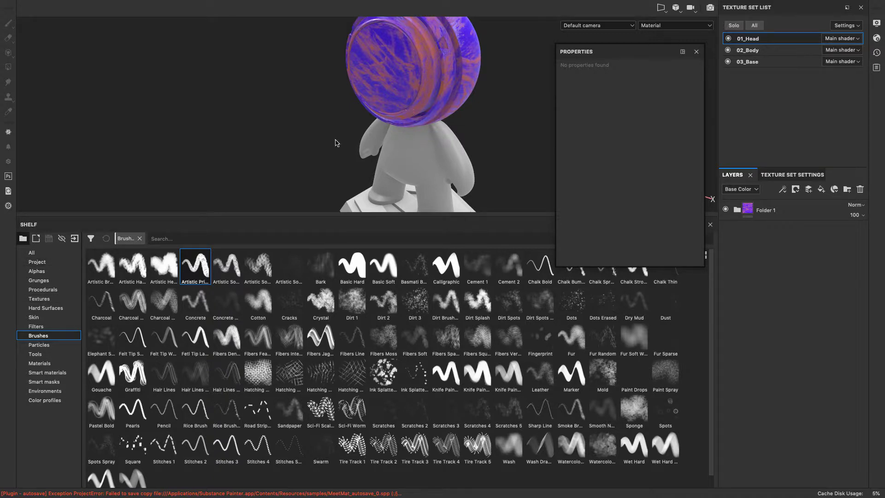
pyautogui.click(40, 263)
pyautogui.click(44, 271)
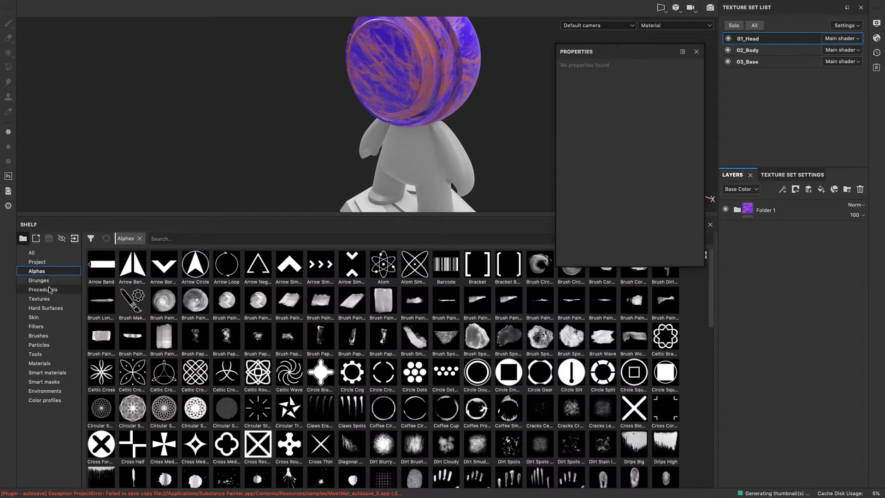
pyautogui.click(49, 281)
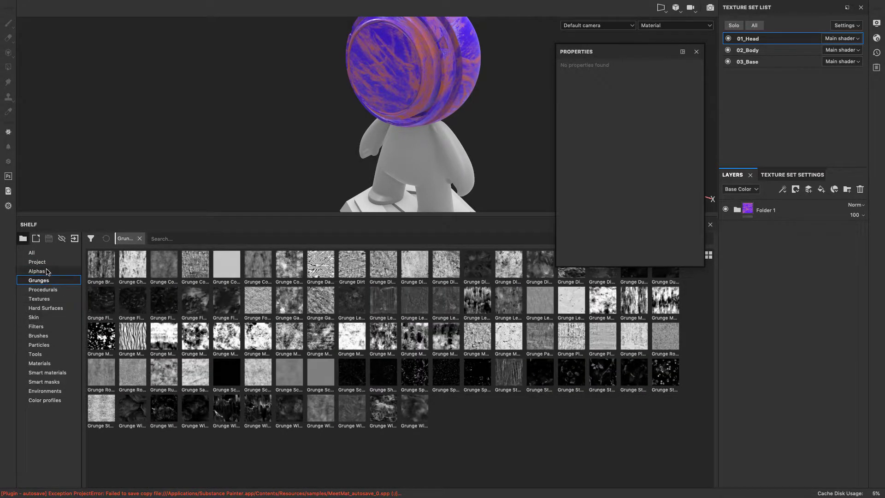
pyautogui.click(46, 272)
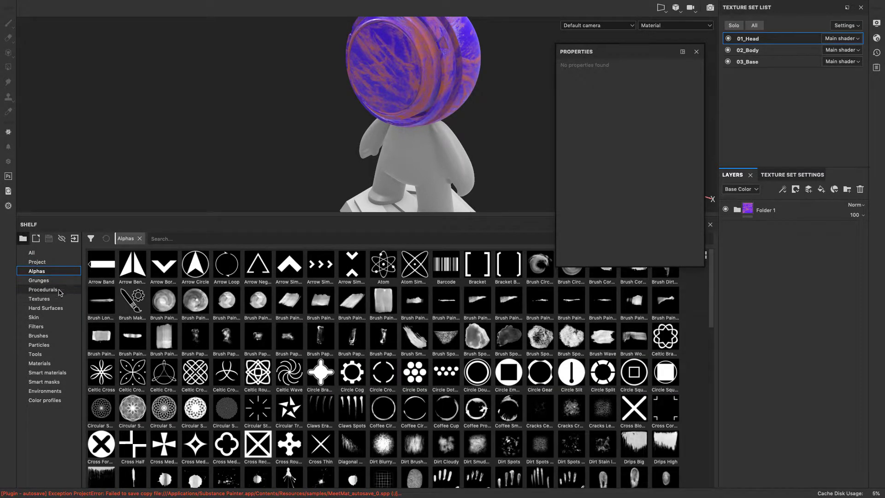
pyautogui.click(65, 282)
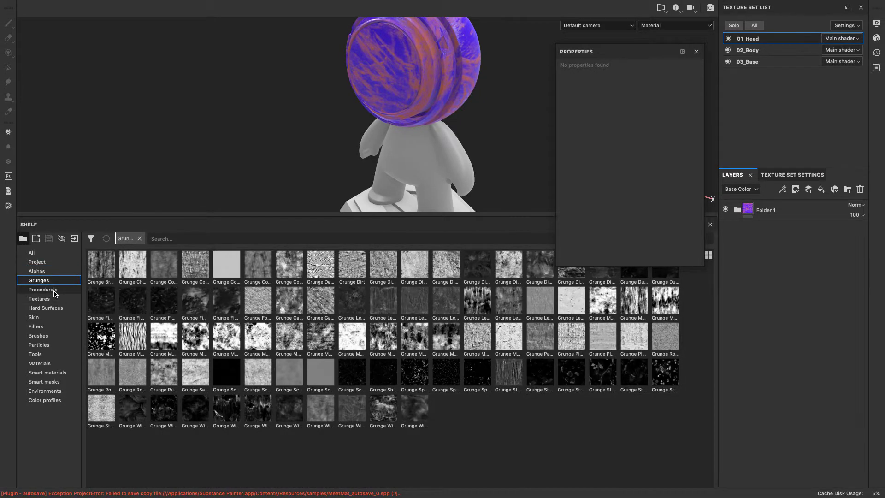
pyautogui.click(54, 291)
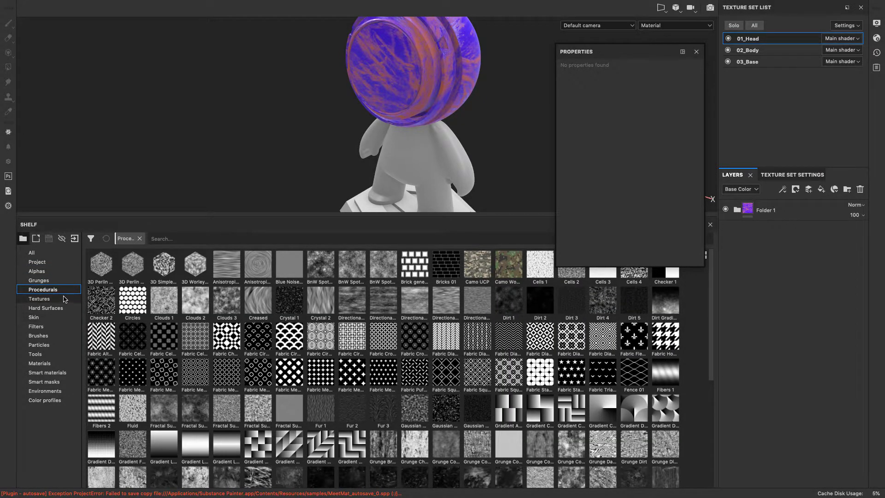
pyautogui.click(64, 298)
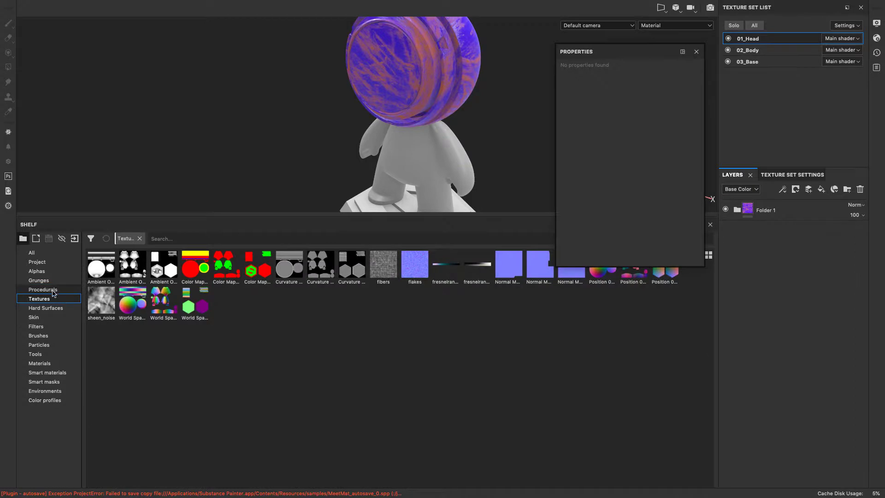
pyautogui.click(66, 307)
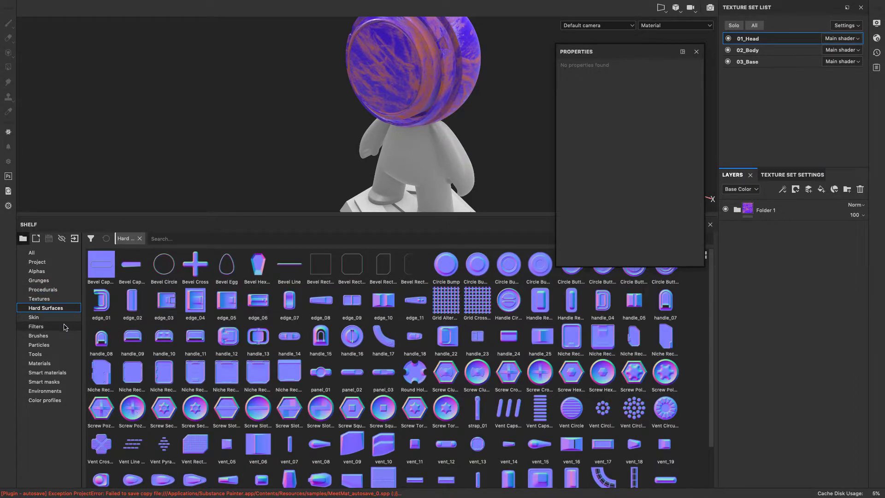
pyautogui.click(65, 317)
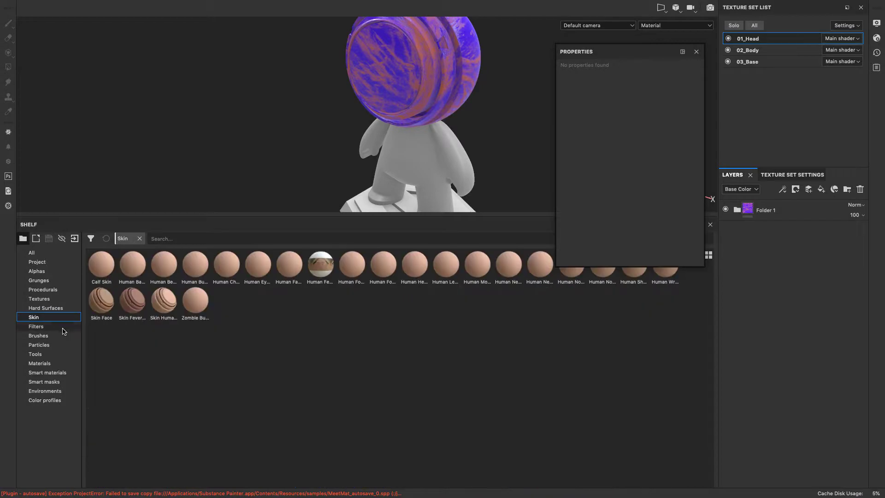
pyautogui.click(54, 327)
pyautogui.click(59, 318)
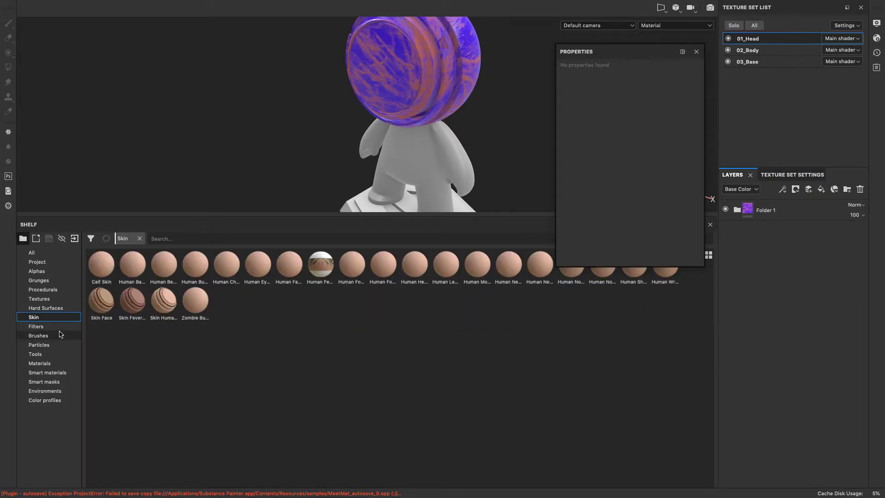
pyautogui.click(59, 335)
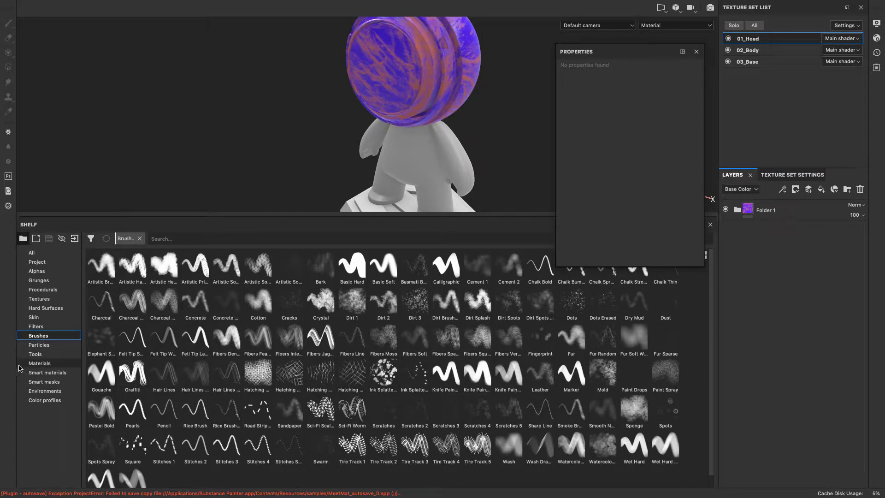
# Show the shelf's basic materials and make 02_Body the active texture set.
pyautogui.click(48, 364)
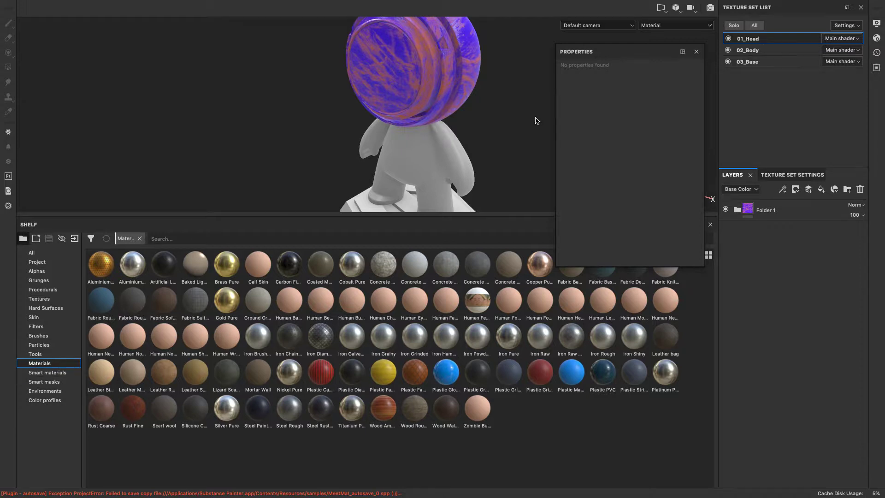
pyautogui.click(780, 53)
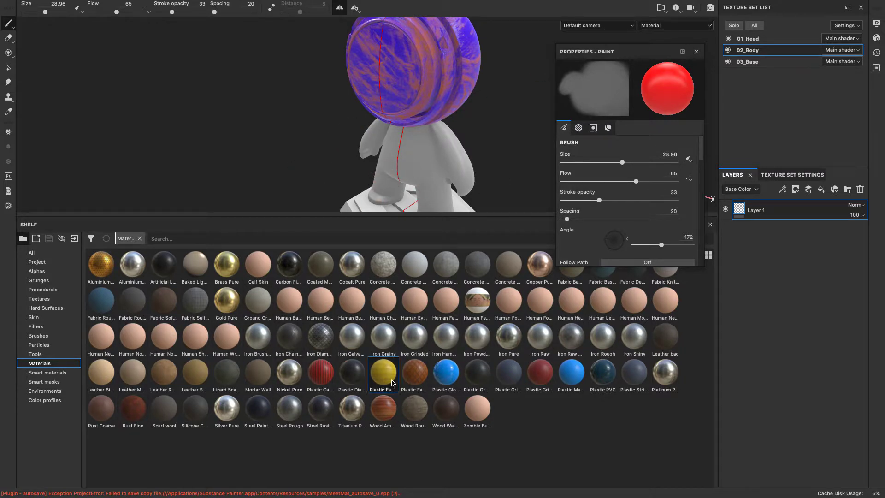
# Try the Plastic Fabric Bands material on the body, followed by Human Female 30s Face #06 above it.
pyautogui.moveTo(393, 382); pyautogui.dragTo(437, 176)
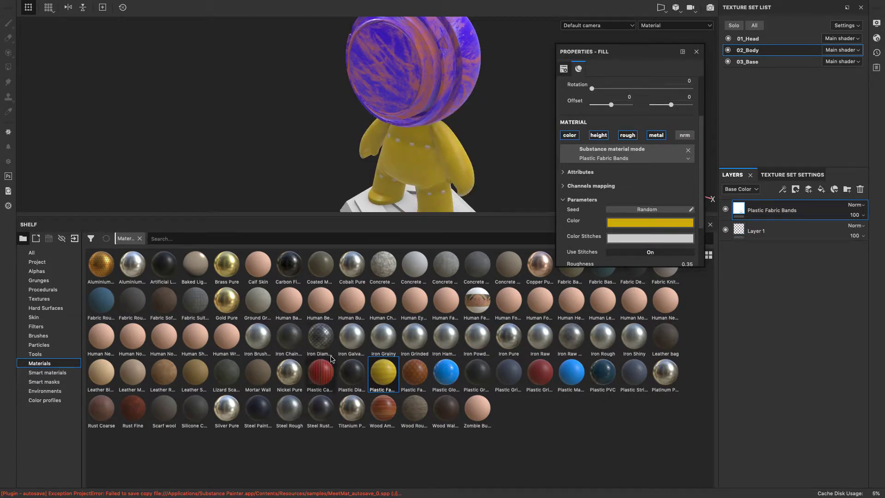
pyautogui.moveTo(386, 383)
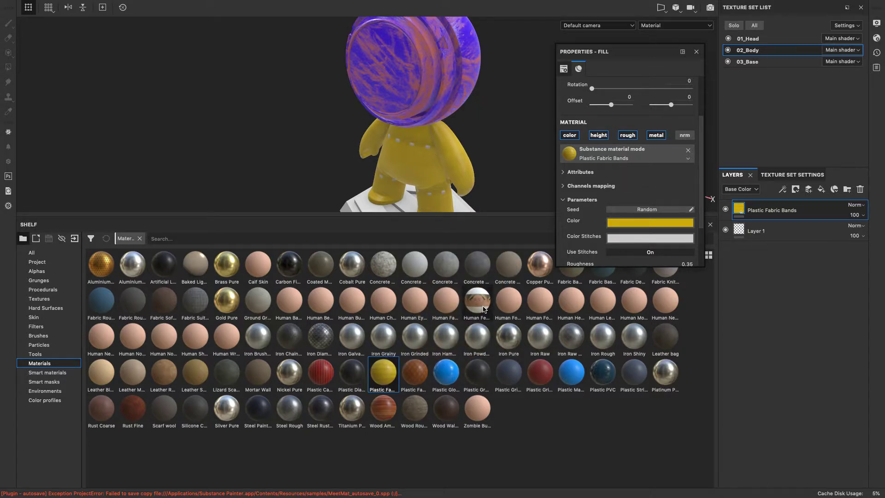
pyautogui.moveTo(484, 309)
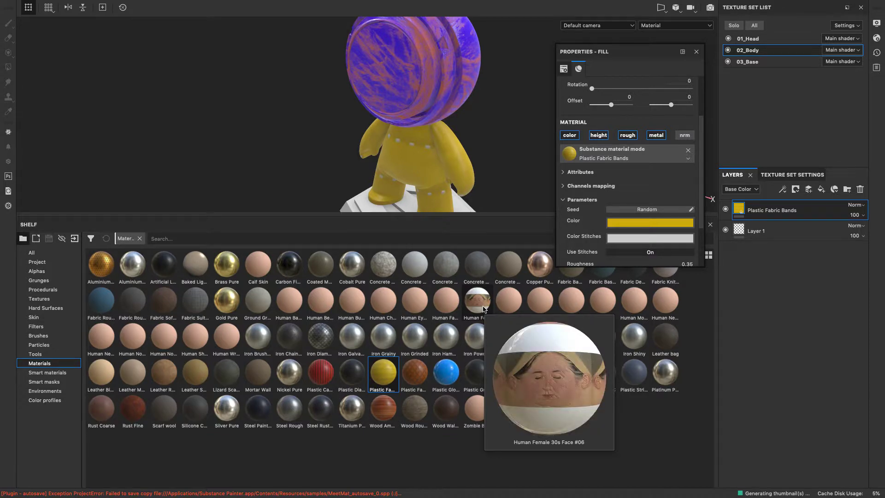
pyautogui.click(484, 309)
pyautogui.moveTo(484, 309); pyautogui.dragTo(434, 174)
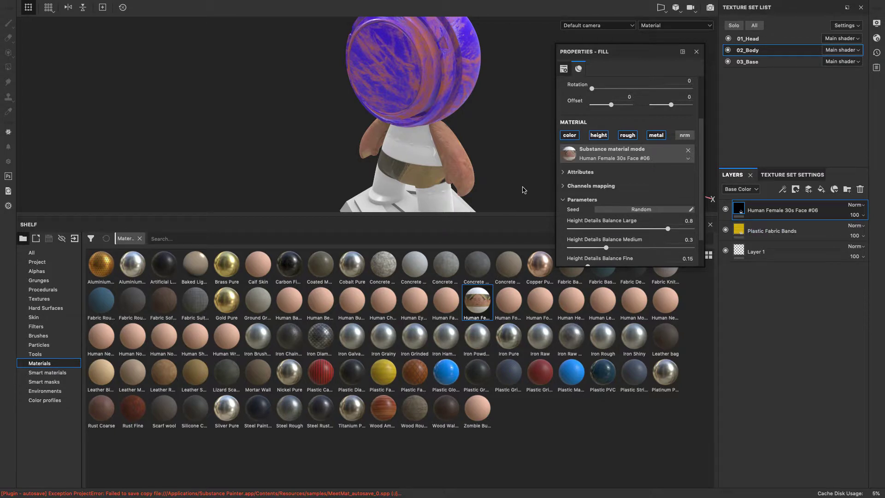
pyautogui.keyDown('alt'); pyautogui.moveTo(523, 179); pyautogui.dragTo(506, 172); pyautogui.keyUp('alt')
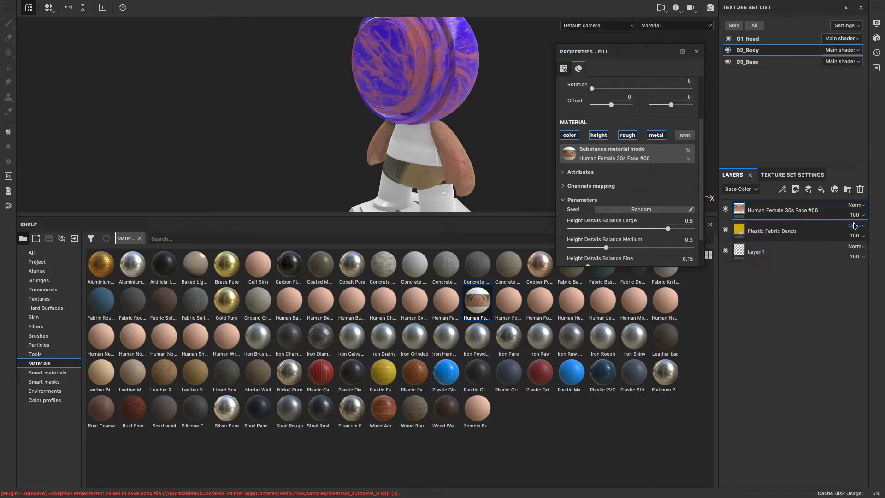
# Delete the Human Female 30s Face #06 and Plastic Fabric Bands layers from the body's stack.
pyautogui.click(860, 189)
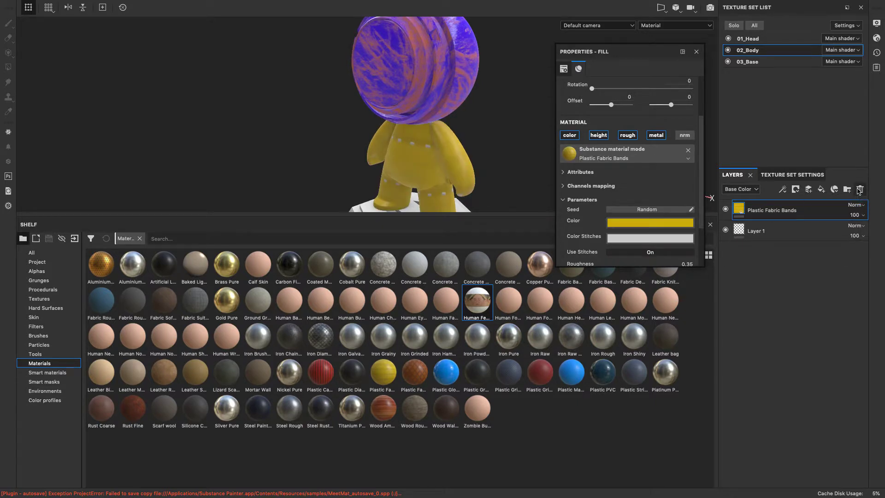
pyautogui.click(860, 190)
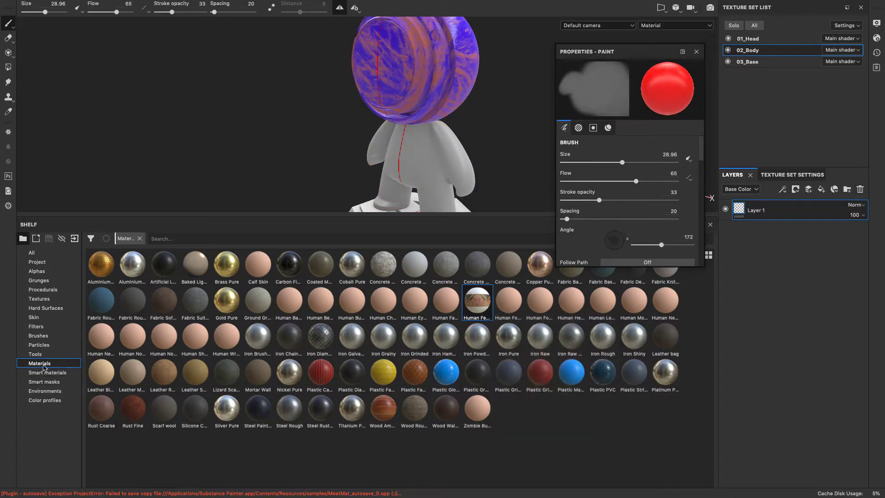
# Examine the enlarged previews of the smart materials, such as Steel Rust Surface, Steel, Rubber Tire Dirty, Wood Chest Stylized and Leather Seat Beige.
pyautogui.moveTo(370, 337)
pyautogui.click(52, 374)
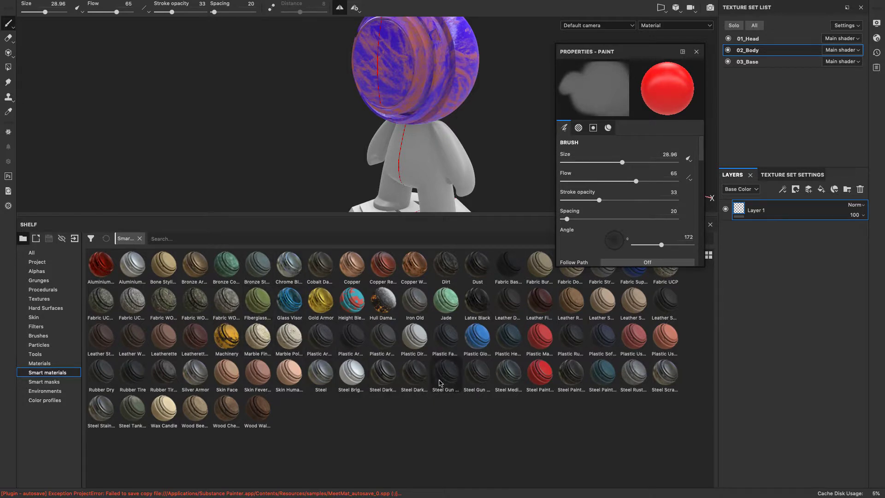
pyautogui.moveTo(648, 391)
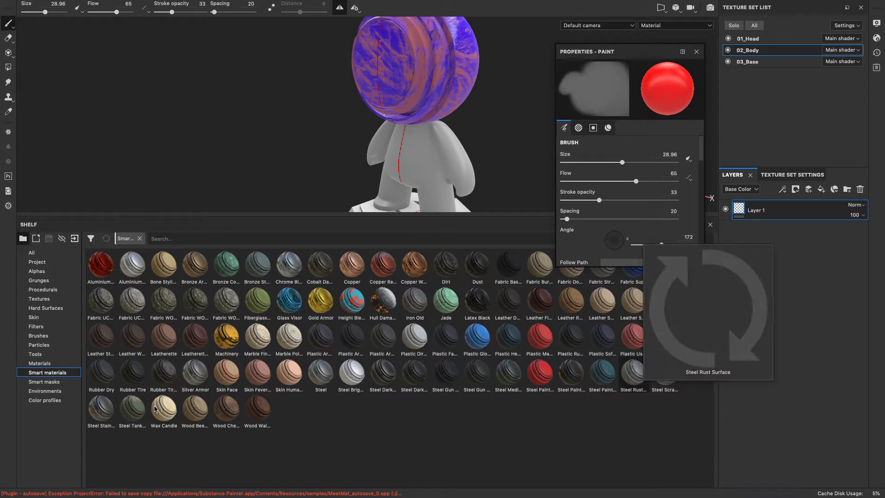
pyautogui.moveTo(576, 373)
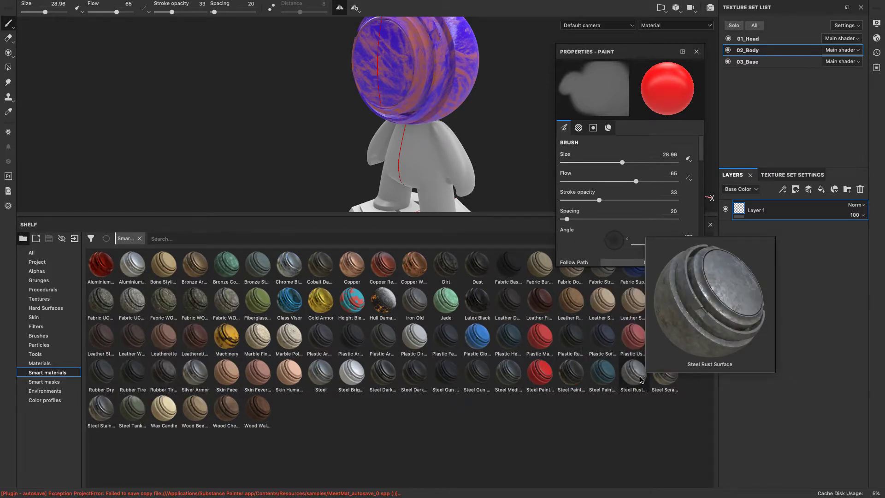
pyautogui.moveTo(609, 382)
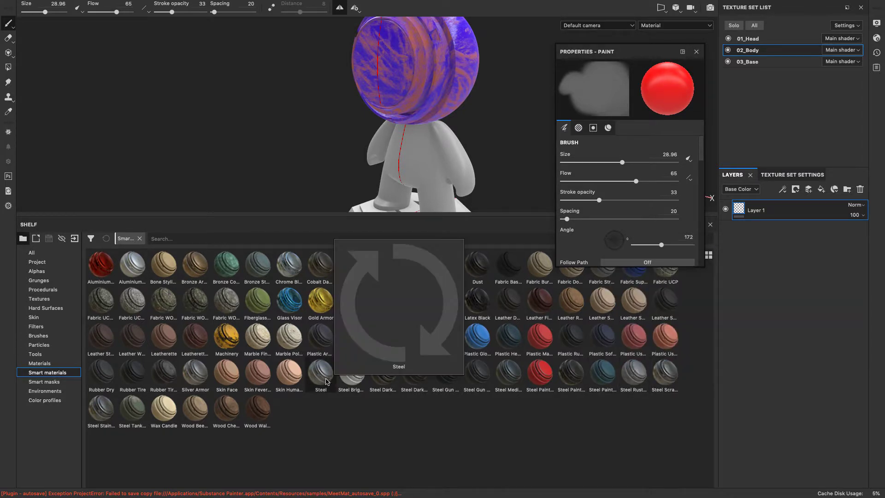
pyautogui.moveTo(169, 376)
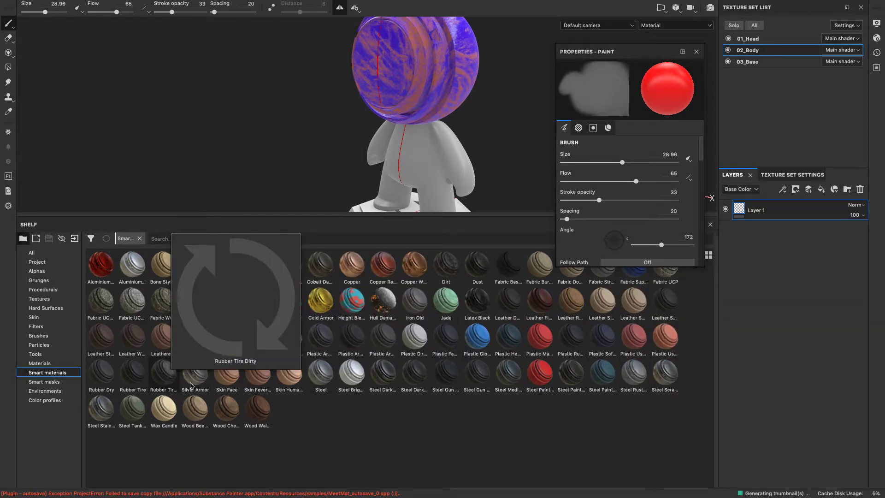
pyautogui.moveTo(229, 413)
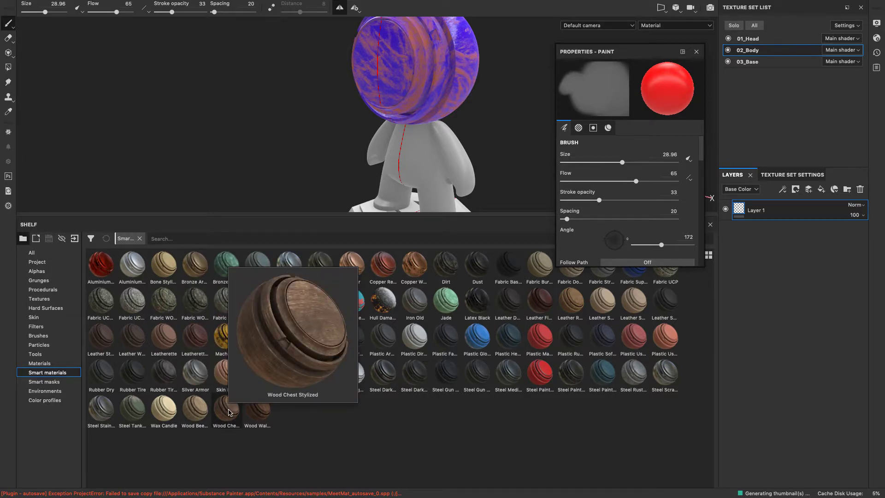
pyautogui.moveTo(195, 412)
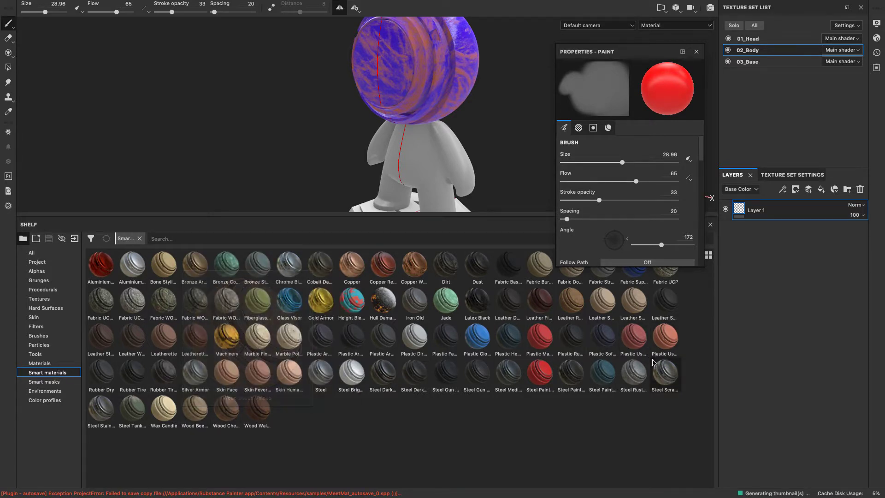
pyautogui.moveTo(605, 308)
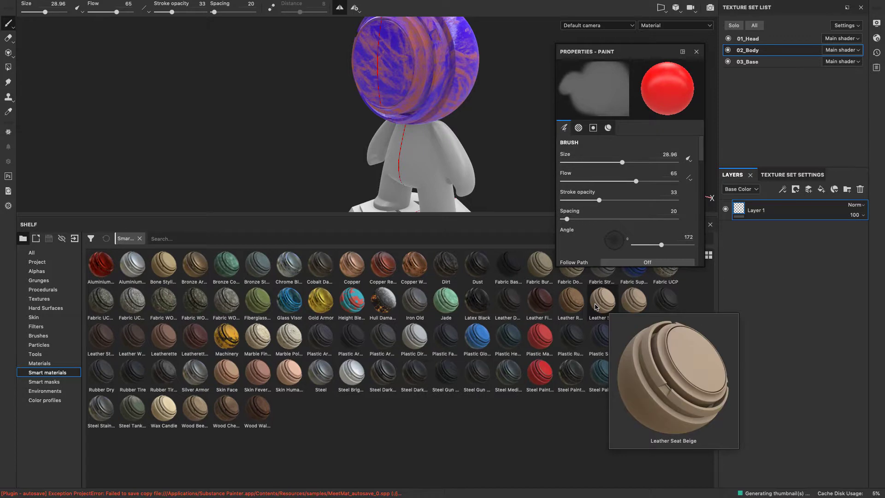
# Apply the Leather Rough smart material to the MeetMat's body.
pyautogui.moveTo(571, 306)
pyautogui.moveTo(571, 306); pyautogui.dragTo(435, 163)
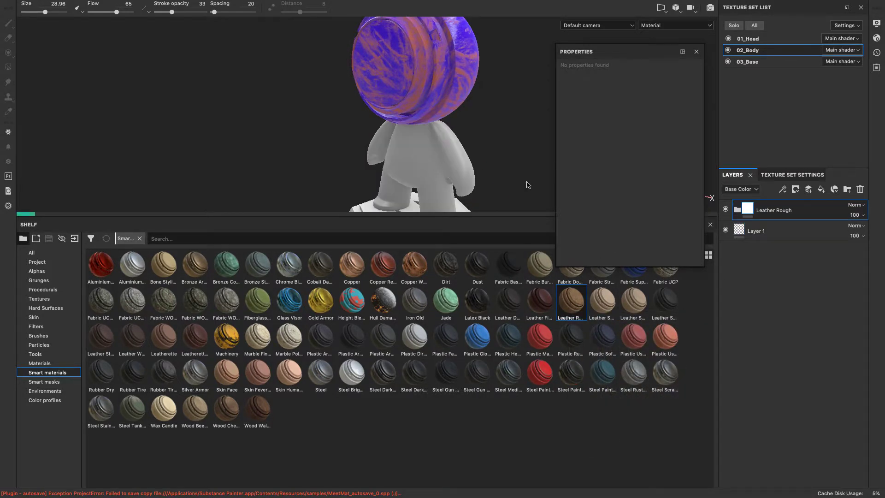
pyautogui.press('f')
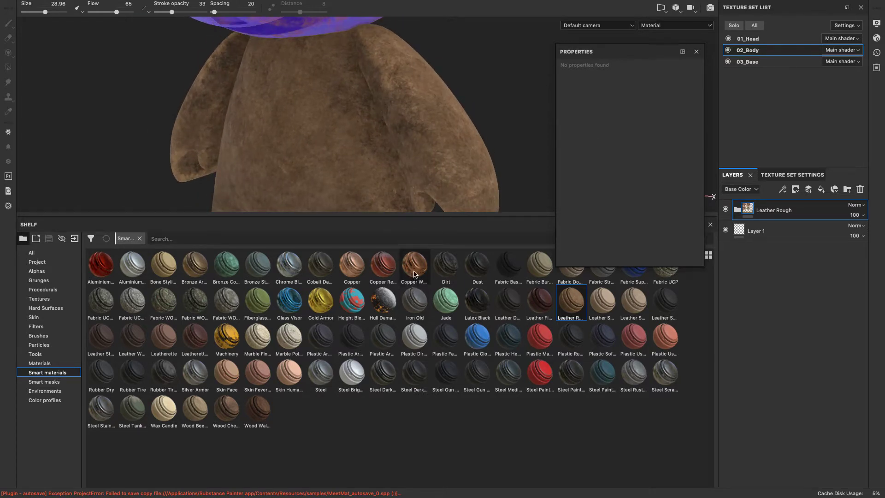
# Apply the Machinery smart material to the MeetMat's body and check its yellow paint and worn areas up close.
pyautogui.moveTo(414, 273)
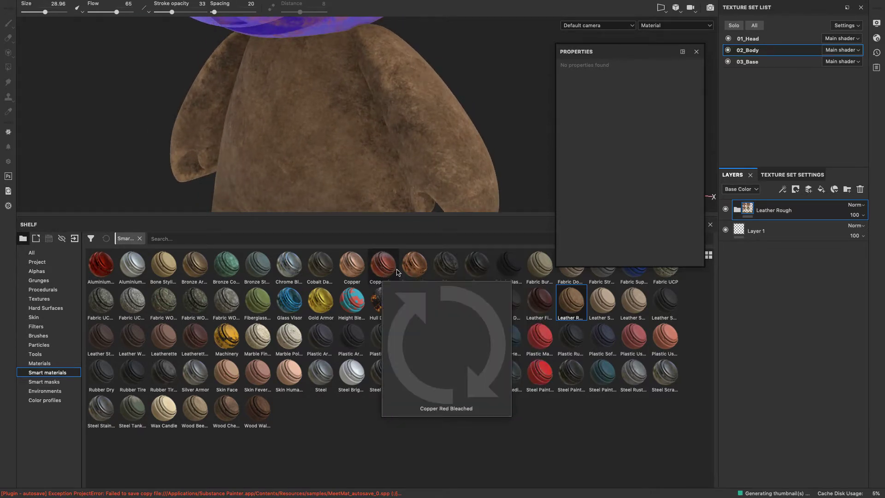
pyautogui.moveTo(363, 278)
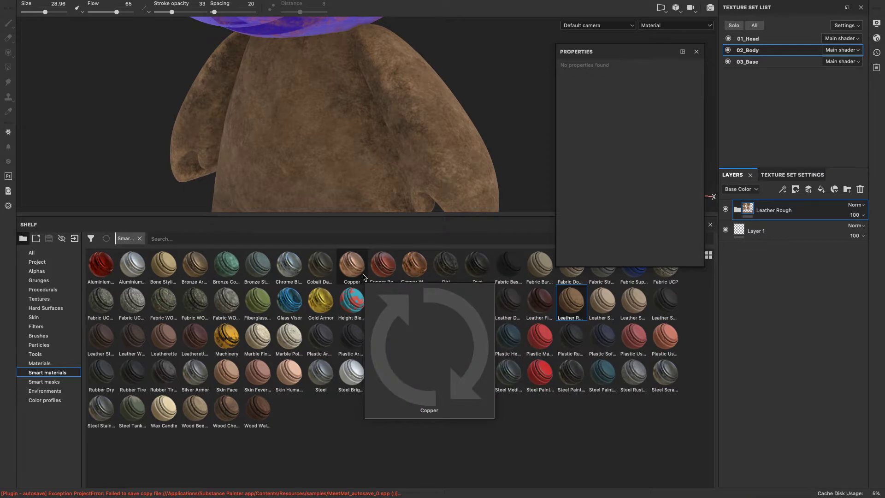
pyautogui.moveTo(313, 315)
pyautogui.moveTo(264, 315)
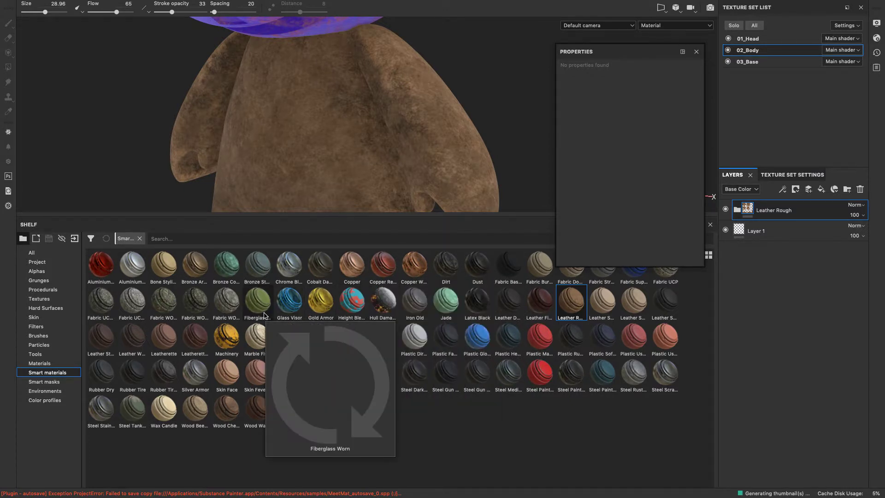
pyautogui.moveTo(224, 349)
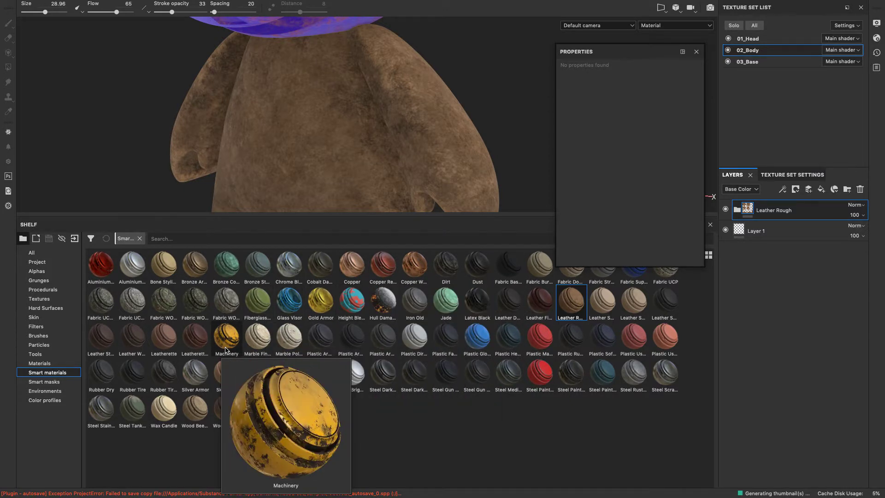
pyautogui.moveTo(226, 349); pyautogui.dragTo(369, 150)
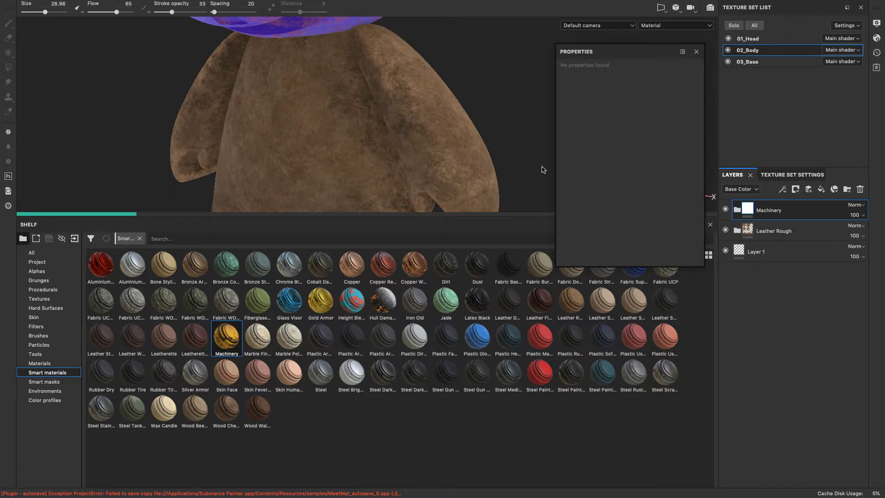
pyautogui.scroll(10, 512, 173)
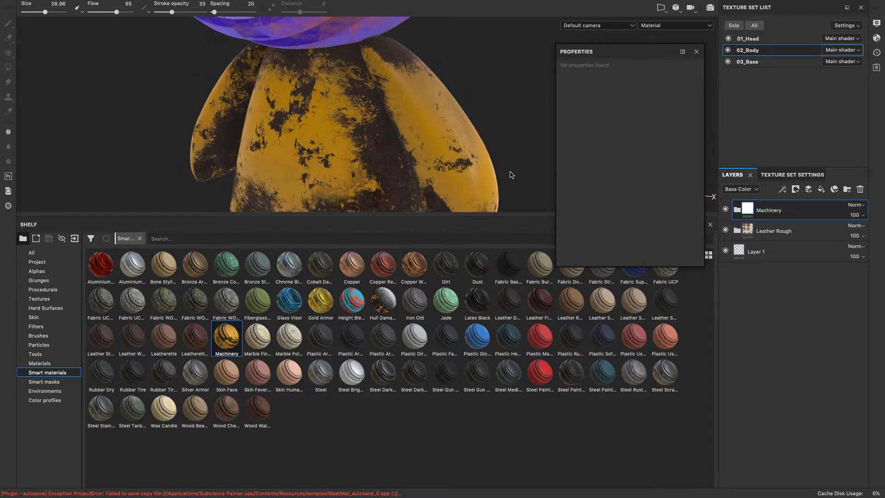
pyautogui.scroll(-5, 540, 155)
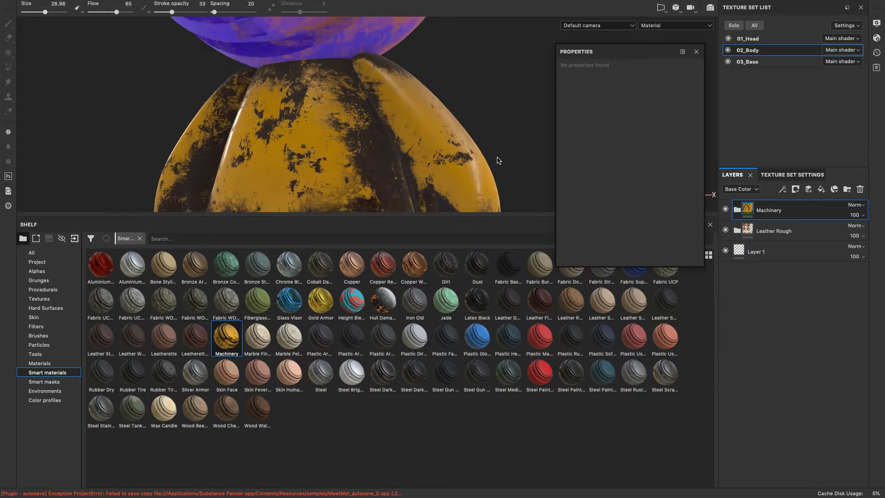
pyautogui.scroll(5, 497, 159)
pyautogui.scroll(-2, 497, 113)
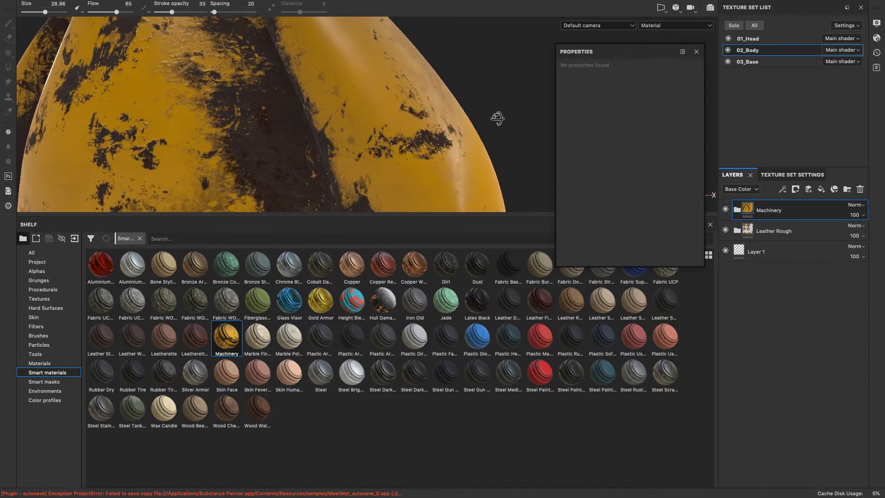
# Delete the Leather Rough layer from the body's stack and inspect the layers inside the Machinery folder.
pyautogui.click(839, 231)
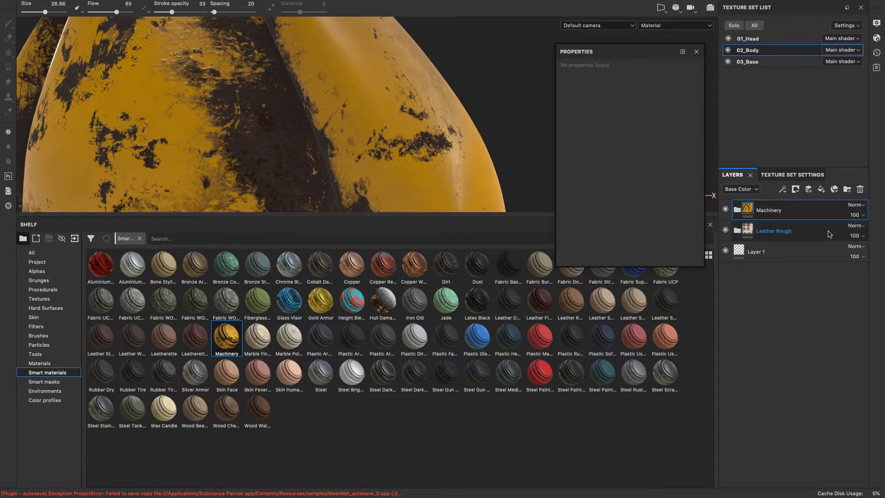
pyautogui.click(860, 189)
pyautogui.keyDown('alt'); pyautogui.moveTo(506, 119); pyautogui.dragTo(727, 214); pyautogui.keyUp('alt')
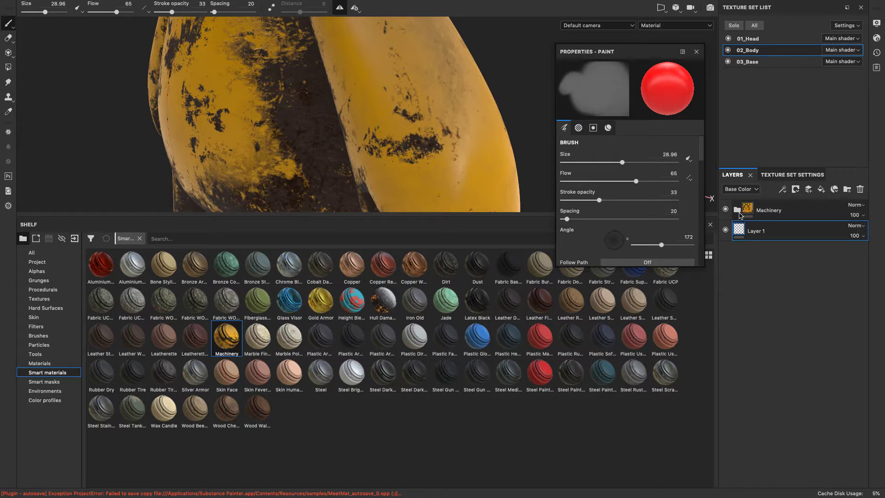
pyautogui.click(738, 213)
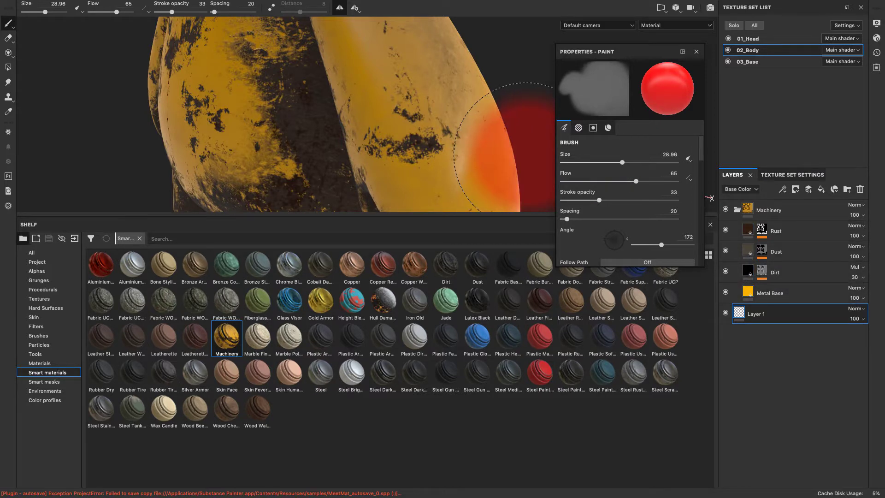
pyautogui.click(736, 211)
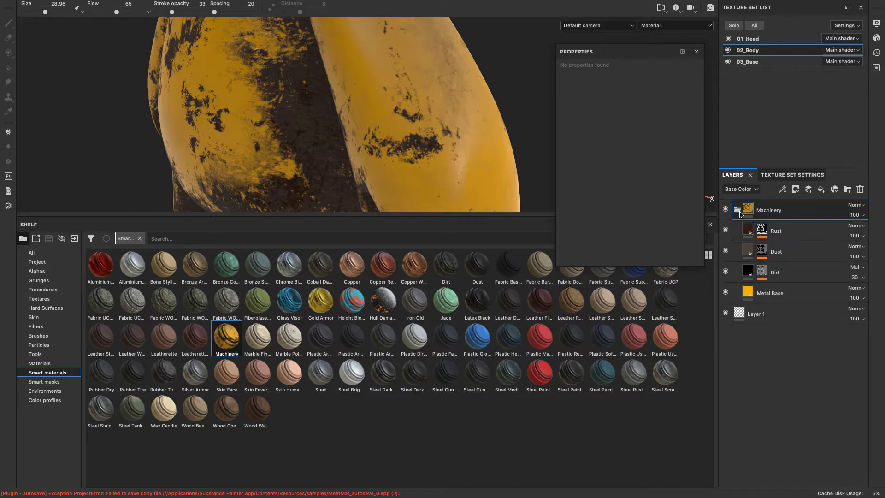
pyautogui.click(737, 211)
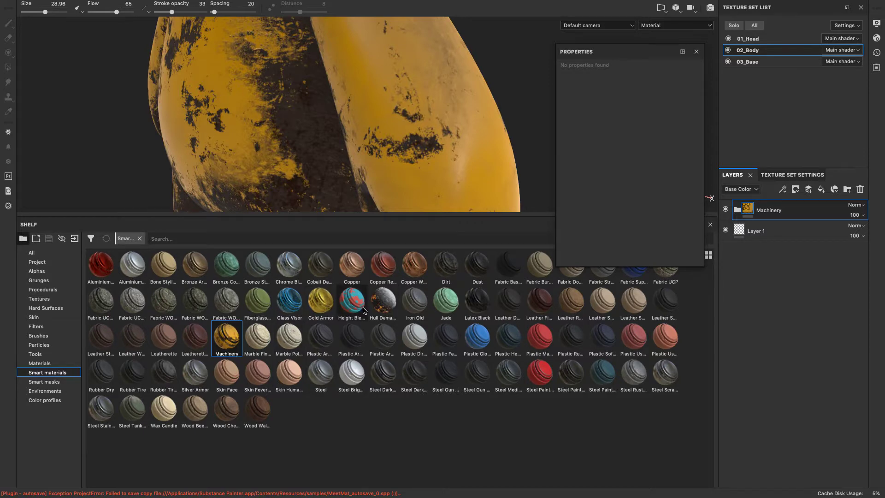
# Try the Height Blend smart material on the body and look at the layers inside its folder.
pyautogui.moveTo(364, 311); pyautogui.dragTo(298, 175)
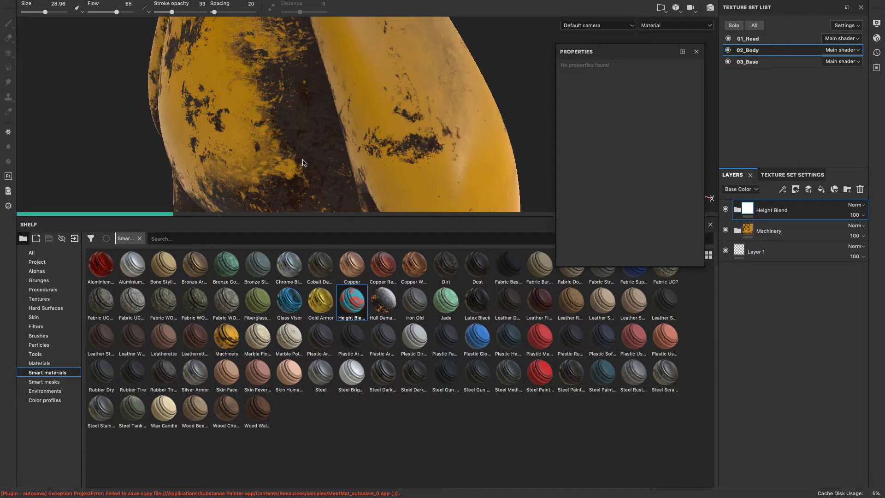
pyautogui.keyDown('alt'); pyautogui.moveTo(498, 83); pyautogui.dragTo(596, 97); pyautogui.keyUp('alt')
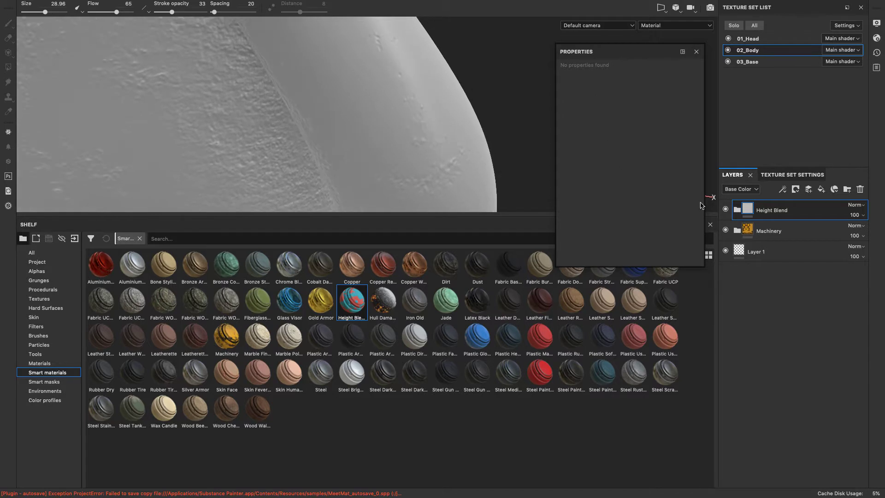
pyautogui.click(737, 213)
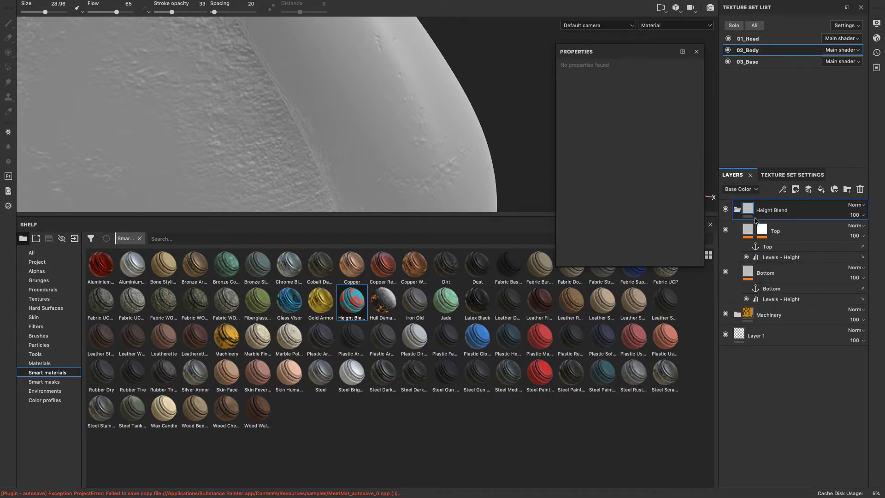
pyautogui.click(736, 210)
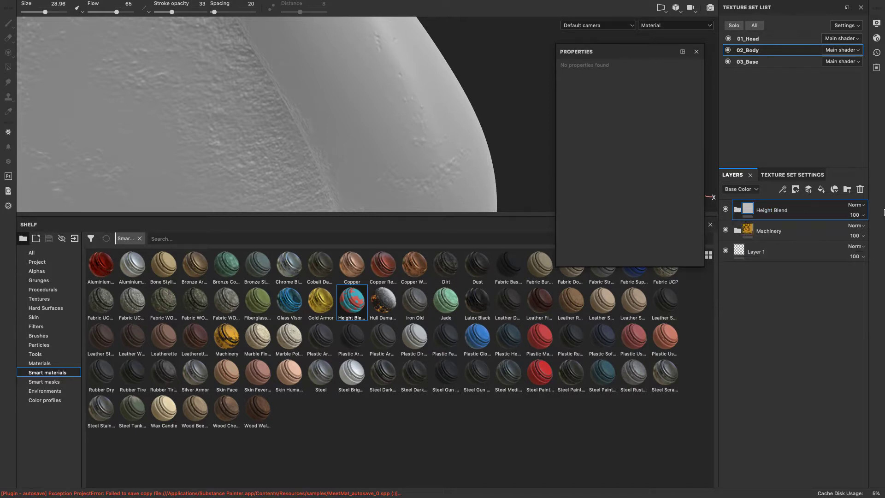
# Delete the Height Blend and Machinery layers from the body's stack.
pyautogui.click(860, 189)
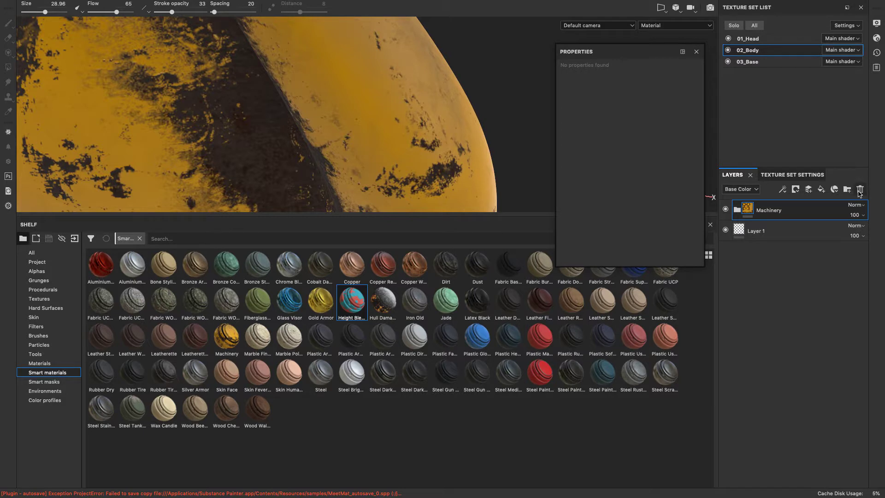
pyautogui.click(860, 189)
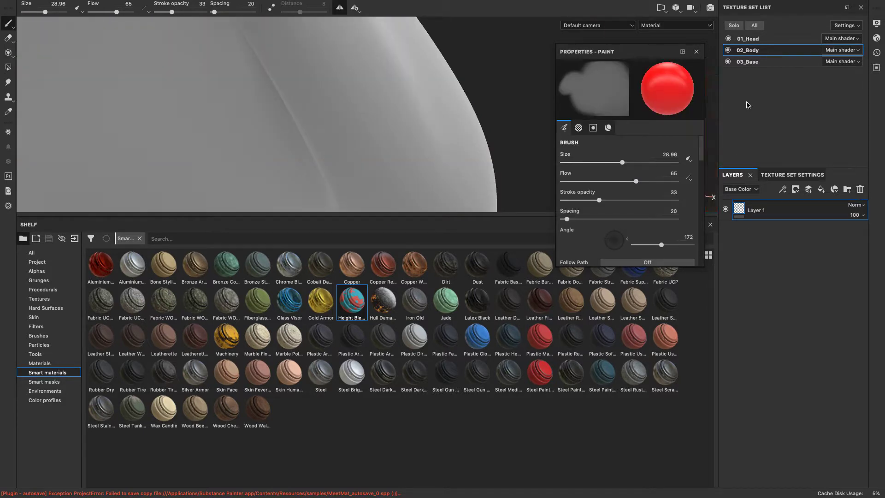
# Create a smart material from Folder 1, the paint and rust group of the 01_Head texture set.
pyautogui.click(749, 39)
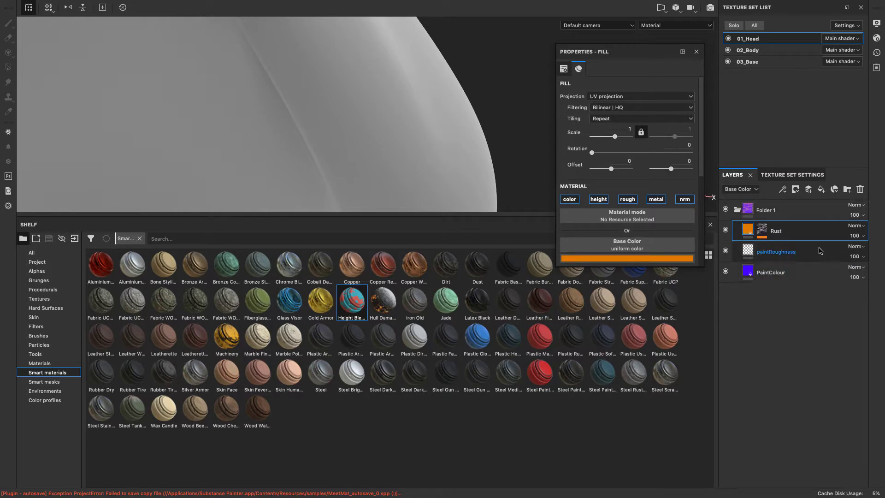
pyautogui.click(738, 210)
pyautogui.rightClick(769, 210)
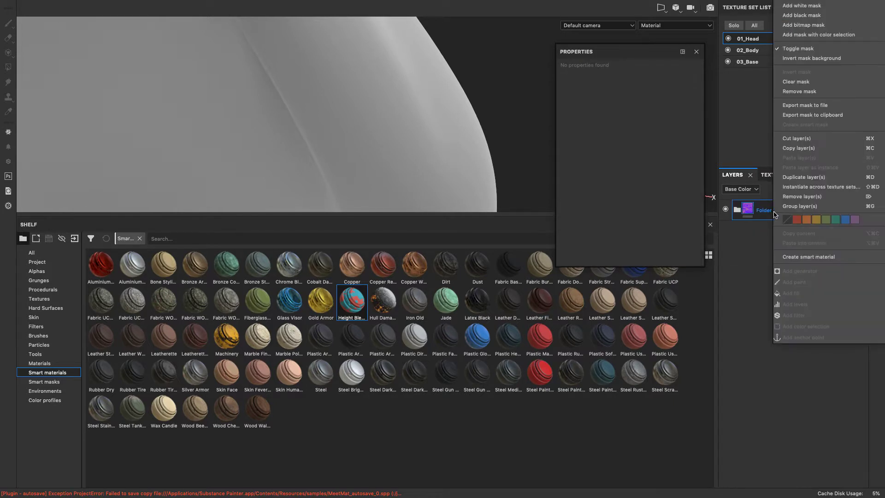
pyautogui.click(760, 239)
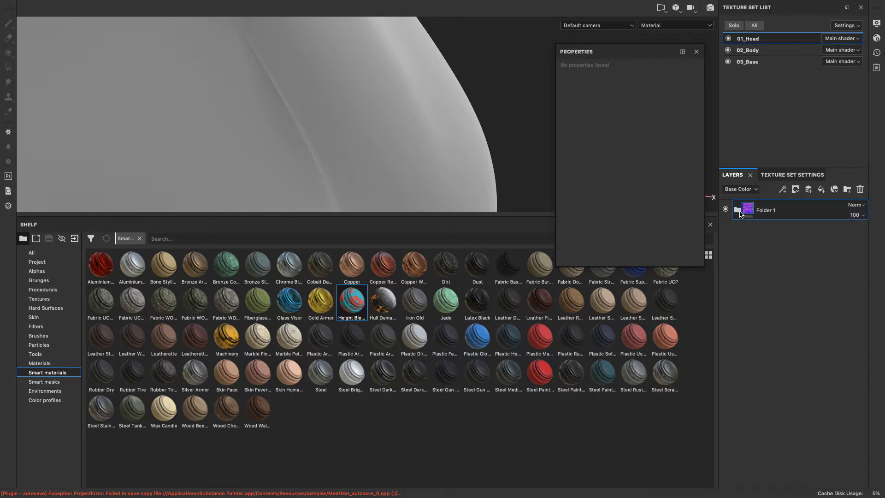
pyautogui.click(738, 210)
pyautogui.click(738, 210)
pyautogui.rightClick(785, 217)
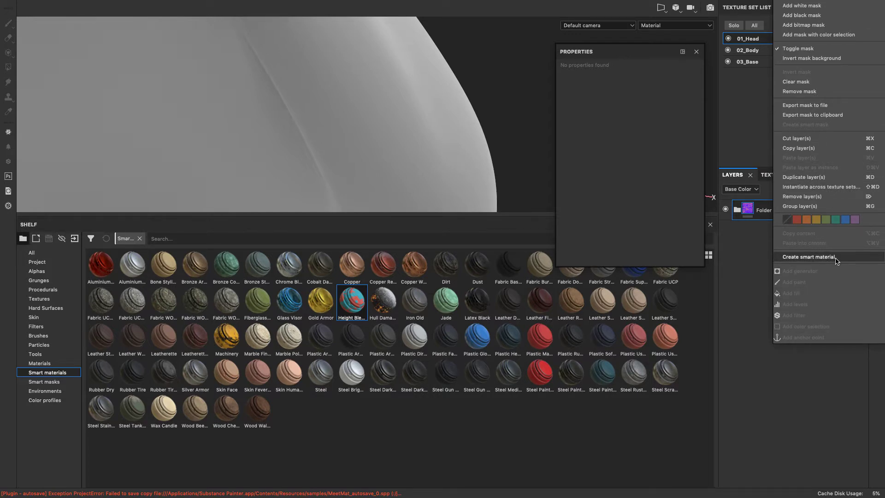
pyautogui.click(809, 256)
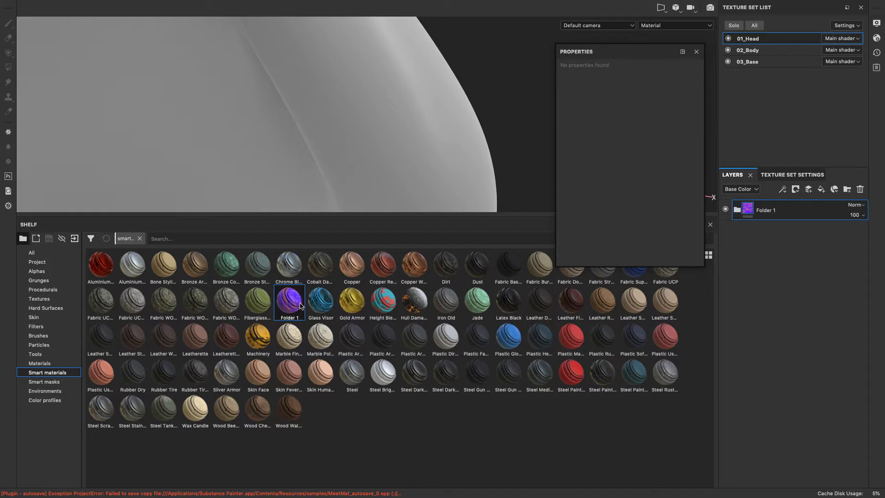
pyautogui.click(741, 211)
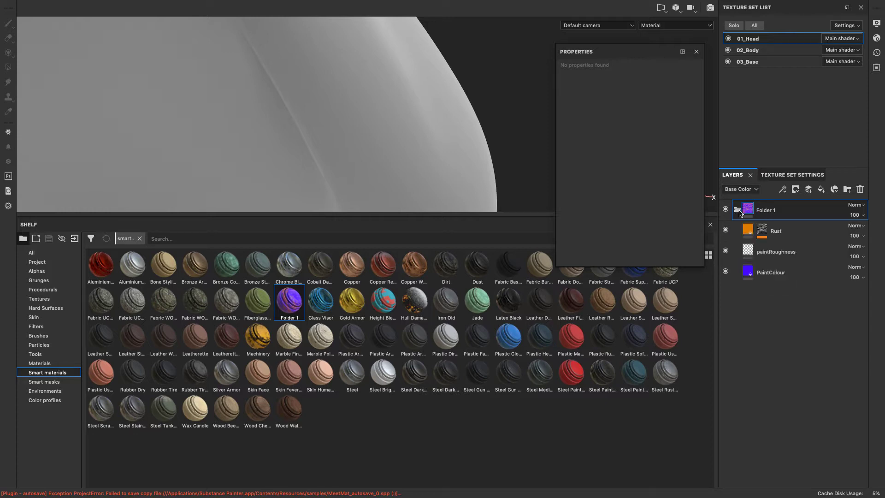
pyautogui.click(741, 211)
pyautogui.rightClick(778, 210)
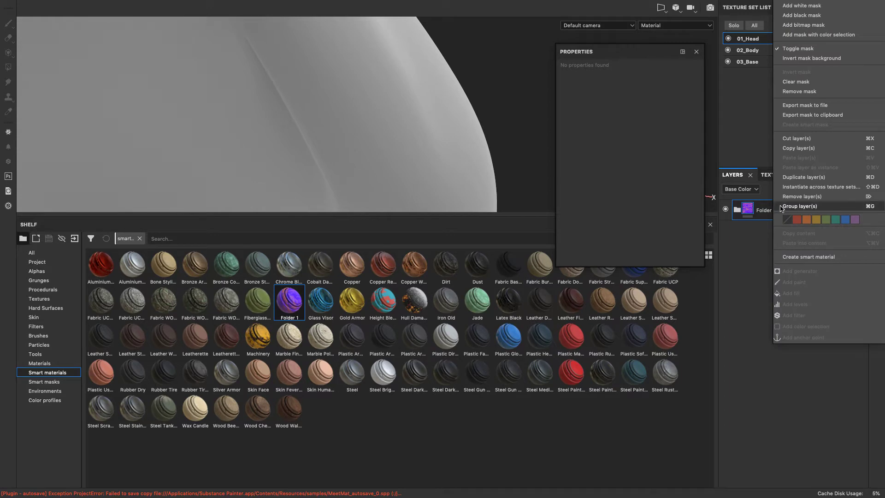
pyautogui.click(751, 249)
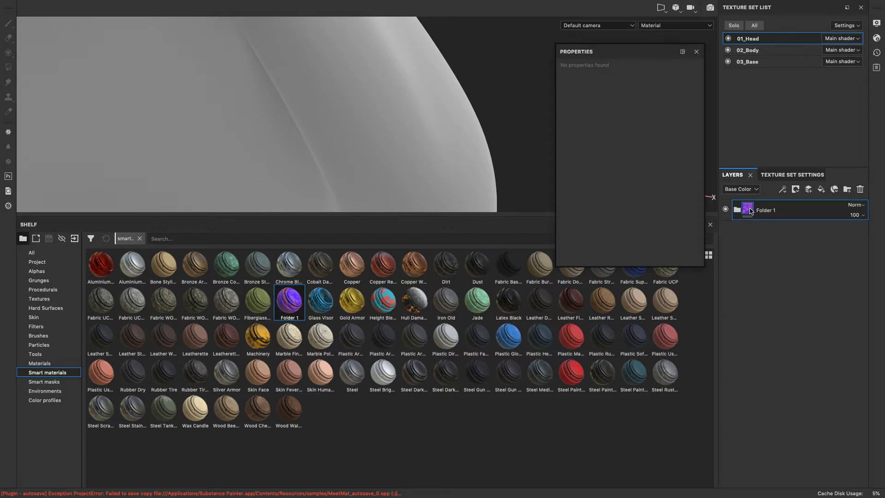
# Try to move the head's Folder 1 straight from the layer stack into the shelf's smart materials and materials.
pyautogui.moveTo(753, 211); pyautogui.dragTo(358, 421)
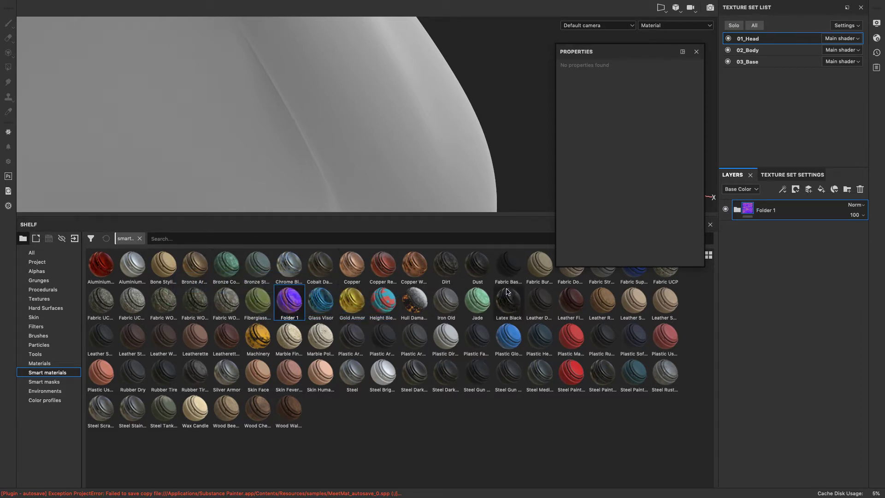
pyautogui.click(35, 354)
pyautogui.click(33, 366)
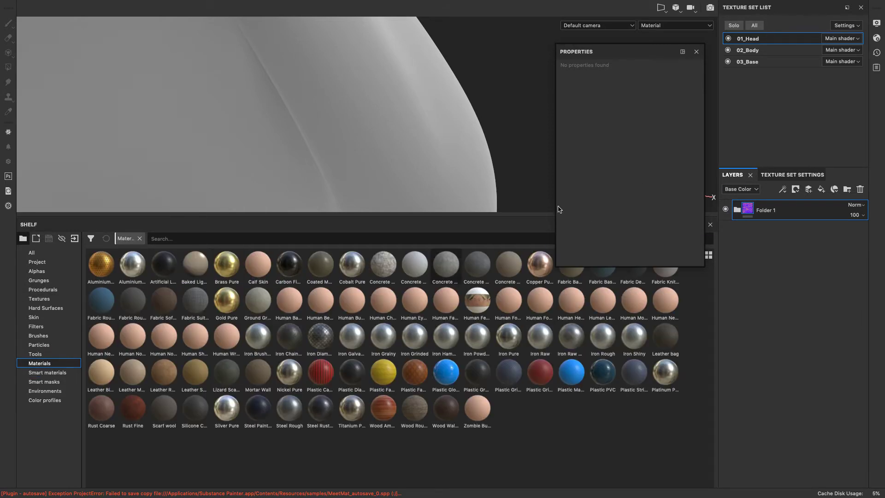
pyautogui.moveTo(816, 211); pyautogui.dragTo(558, 442)
pyautogui.click(78, 373)
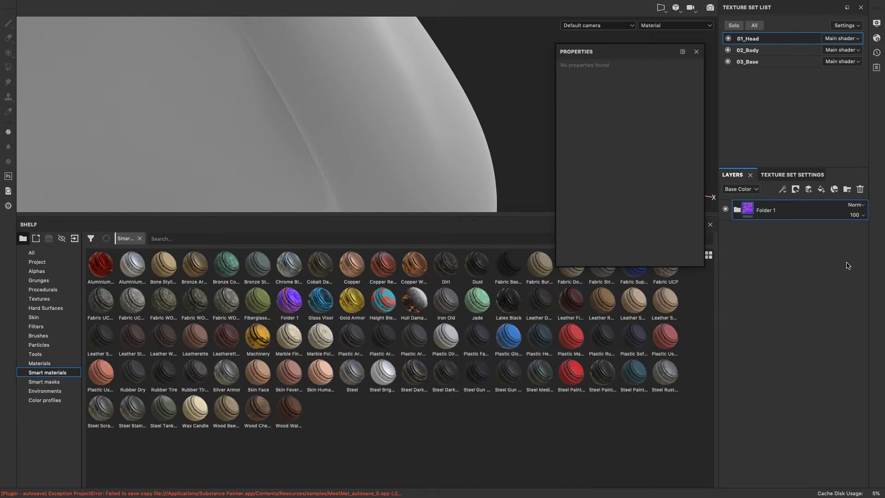
pyautogui.rightClick(821, 213)
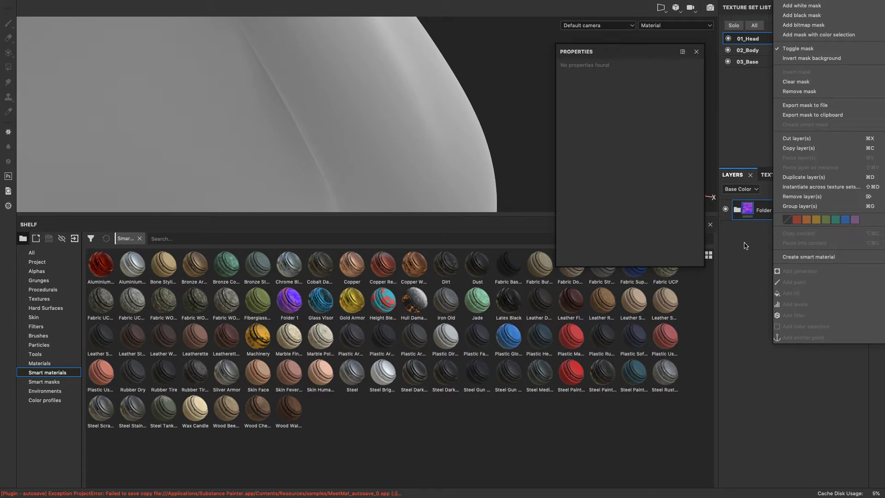
pyautogui.click(747, 246)
pyautogui.moveTo(787, 207); pyautogui.dragTo(768, 250)
pyautogui.rightClick(778, 225)
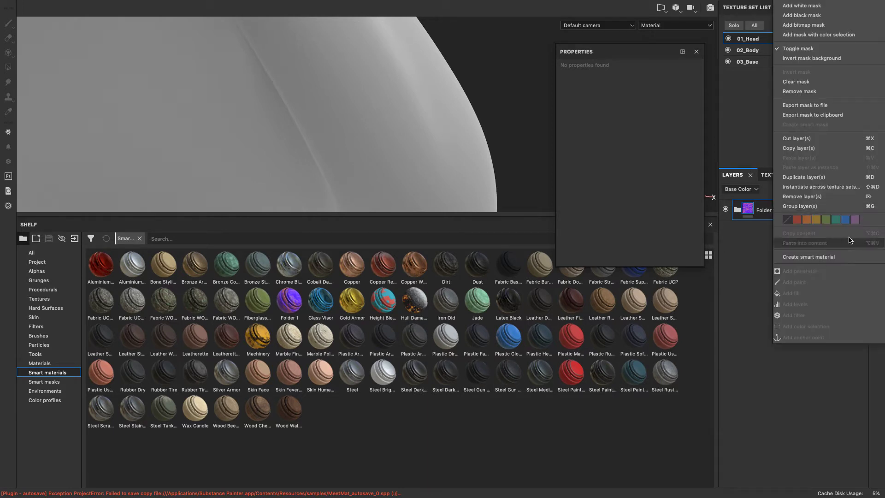
pyautogui.click(527, 413)
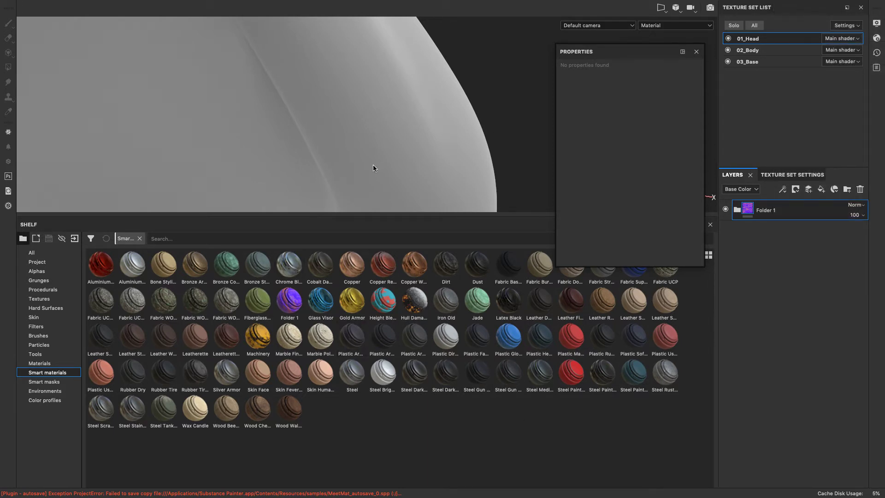
# Apply the custom Folder 1 smart material from the shelf to the MeetMat's 02_Body texture set.
pyautogui.keyDown('alt'); pyautogui.moveTo(373, 165); pyautogui.dragTo(434, 158, button='right'); pyautogui.keyUp('alt')
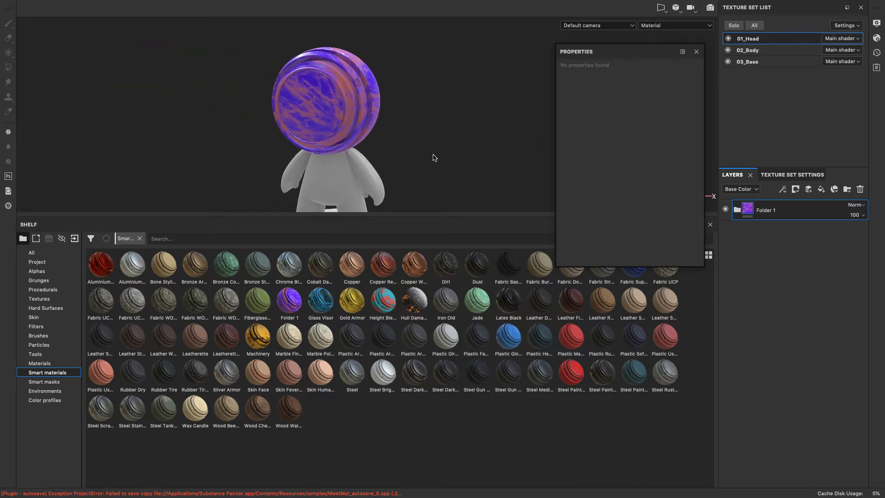
pyautogui.keyDown('alt'); pyautogui.moveTo(434, 158); pyautogui.dragTo(511, 59, button='middle'); pyautogui.keyUp('alt')
pyautogui.keyDown('alt'); pyautogui.moveTo(482, 138); pyautogui.dragTo(523, 71, button='middle'); pyautogui.keyUp('alt')
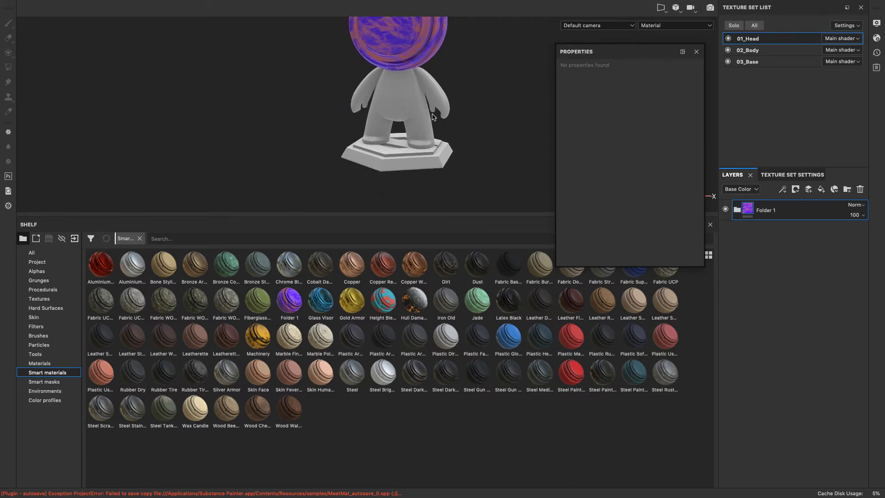
pyautogui.click(764, 54)
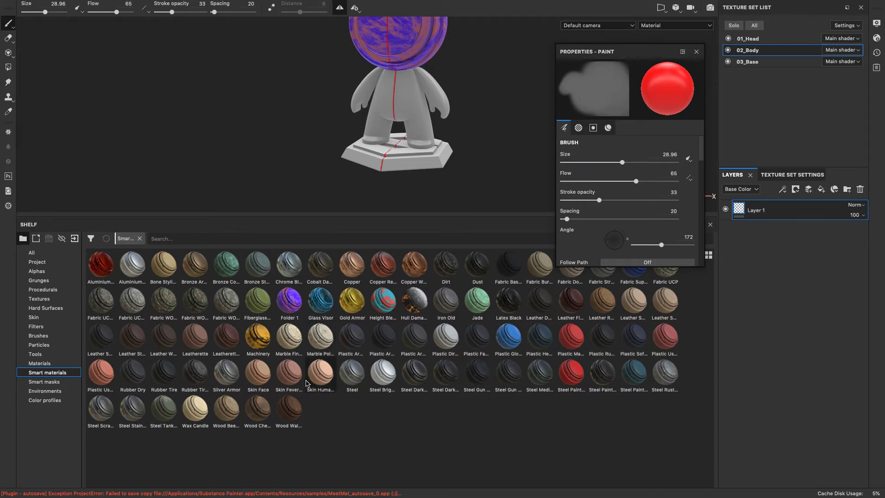
pyautogui.moveTo(289, 309); pyautogui.dragTo(417, 165)
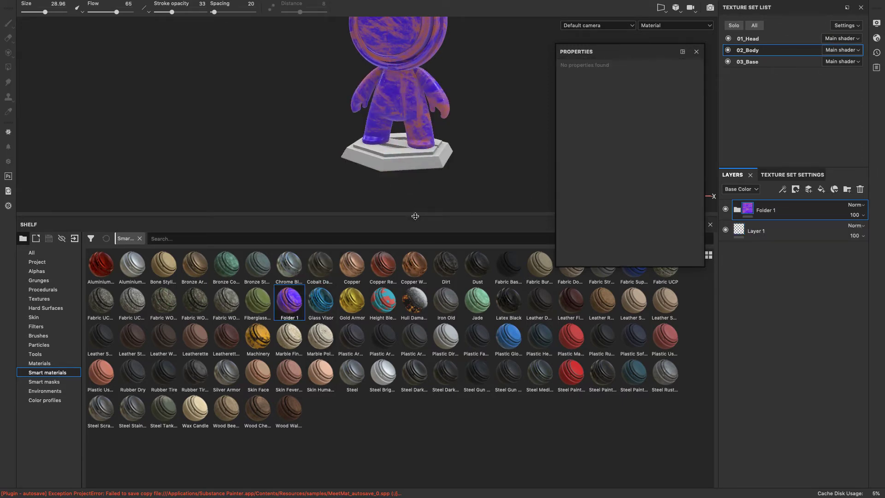
# Apply the same Folder 1 smart material to the pedestal in the 03_Base texture set.
pyautogui.click(756, 62)
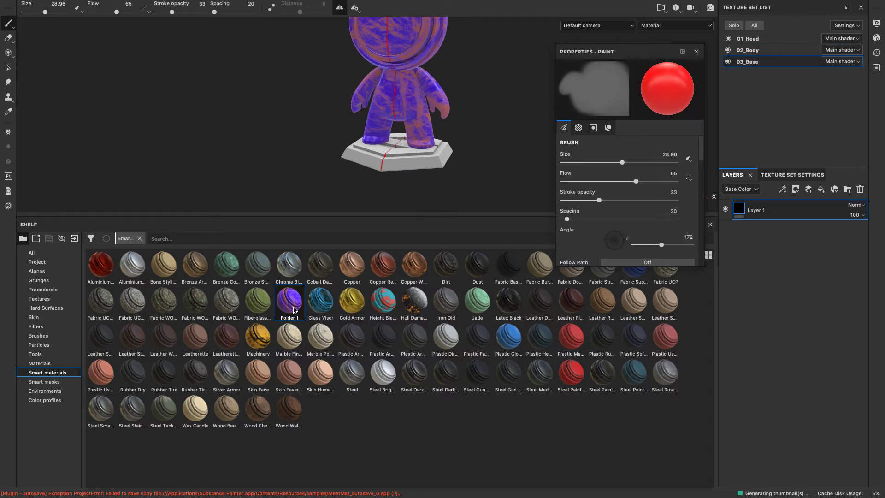
pyautogui.moveTo(293, 310); pyautogui.dragTo(405, 170)
pyautogui.moveTo(512, 162)
pyautogui.keyDown('alt'); pyautogui.mouseDown()
pyautogui.moveTo(507, 154)
pyautogui.moveTo(451, 181)
pyautogui.moveTo(340, 154)
pyautogui.moveTo(568, 148)
pyautogui.moveTo(433, 178)
pyautogui.moveTo(464, 179)
pyautogui.moveTo(466, 170)
pyautogui.moveTo(223, 156)
pyautogui.moveTo(304, 173)
pyautogui.moveTo(492, 164)
pyautogui.moveTo(498, 154)
pyautogui.moveTo(506, 164)
pyautogui.moveTo(500, 179)
pyautogui.moveTo(423, 187)
pyautogui.moveTo(297, 164)
pyautogui.moveTo(502, 161)
pyautogui.moveTo(496, 170)
pyautogui.moveTo(547, 154)
pyautogui.moveTo(567, 178)
pyautogui.moveTo(494, 191)
pyautogui.moveTo(304, 140)
pyautogui.moveTo(492, 171)
pyautogui.moveTo(464, 184)
pyautogui.moveTo(518, 164)
pyautogui.mouseUp(); pyautogui.keyUp('alt')
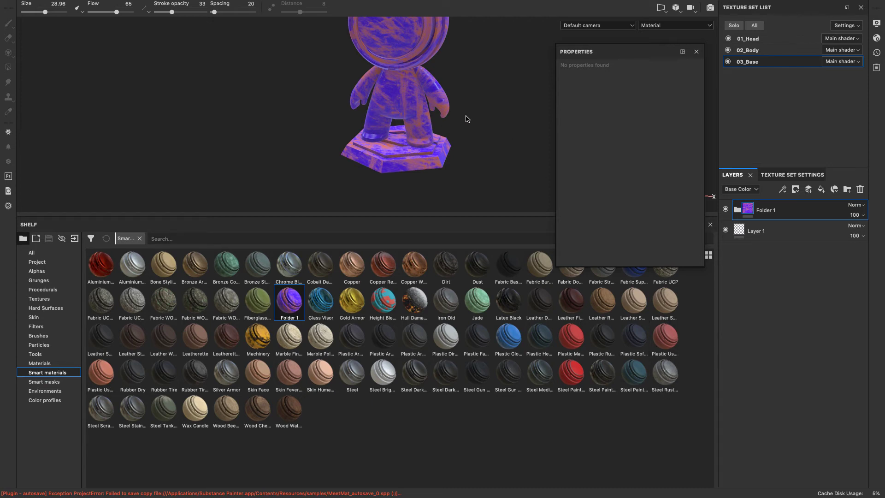
pyautogui.moveTo(510, 120); pyautogui.dragTo(506, 154, button='middle')
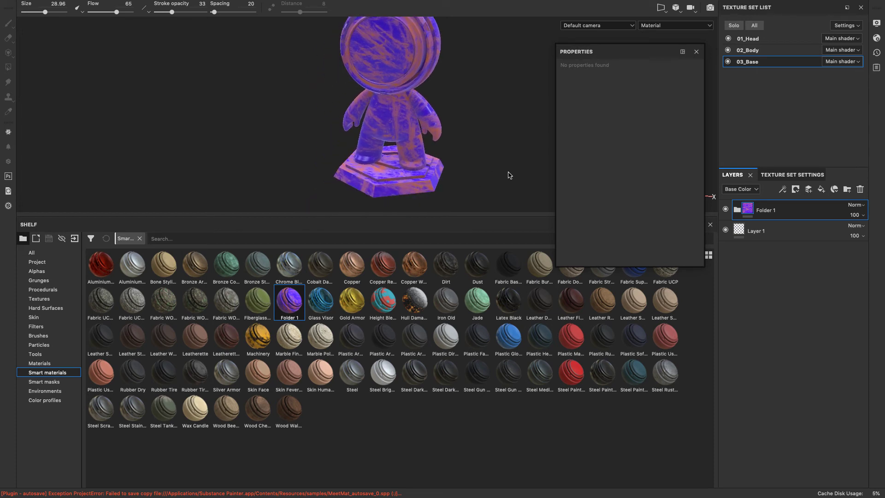
pyautogui.moveTo(519, 136); pyautogui.dragTo(498, 142, button='middle')
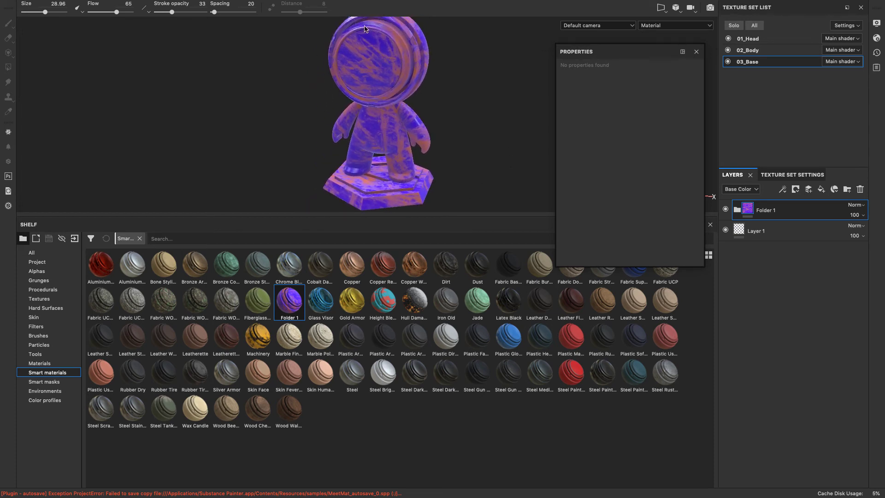
pyautogui.moveTo(445, 178); pyautogui.dragTo(433, 148, button='middle')
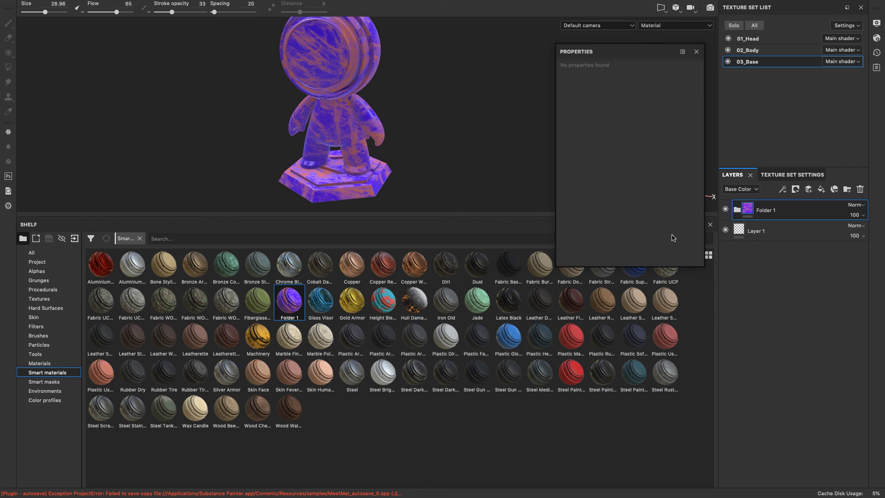
pyautogui.moveTo(653, 497)
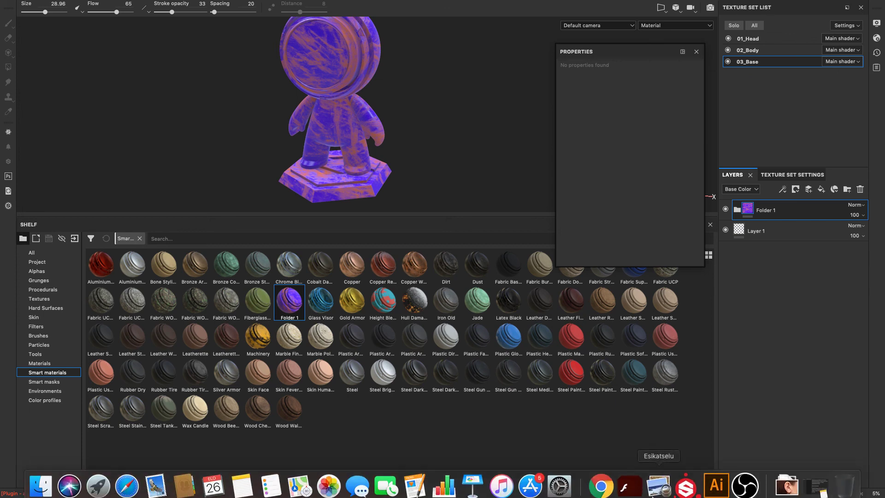